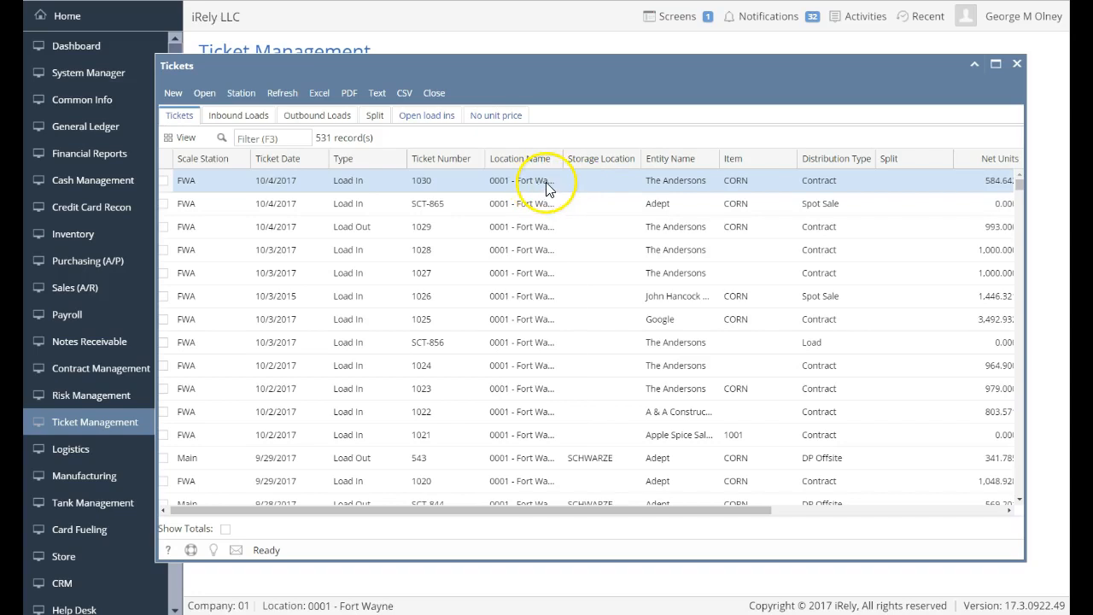
# Filter the tickets list by item CORN and location 0001 - Fort Wayne, and look through the matching tickets
pyautogui.moveTo(735, 181); pyautogui.dragTo(725, 147)
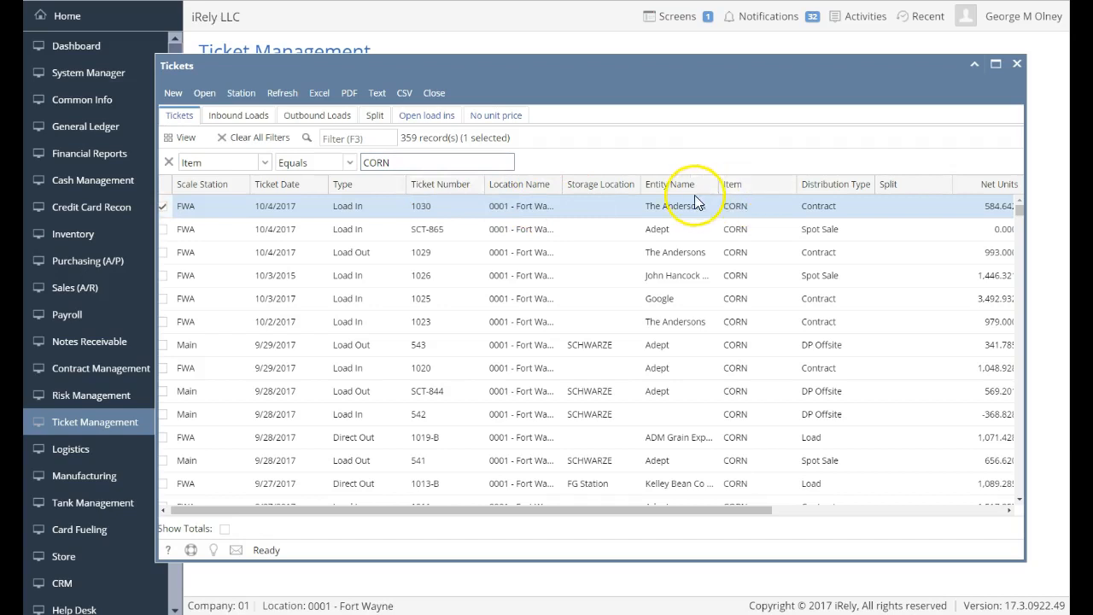
pyautogui.moveTo(516, 209); pyautogui.dragTo(547, 182)
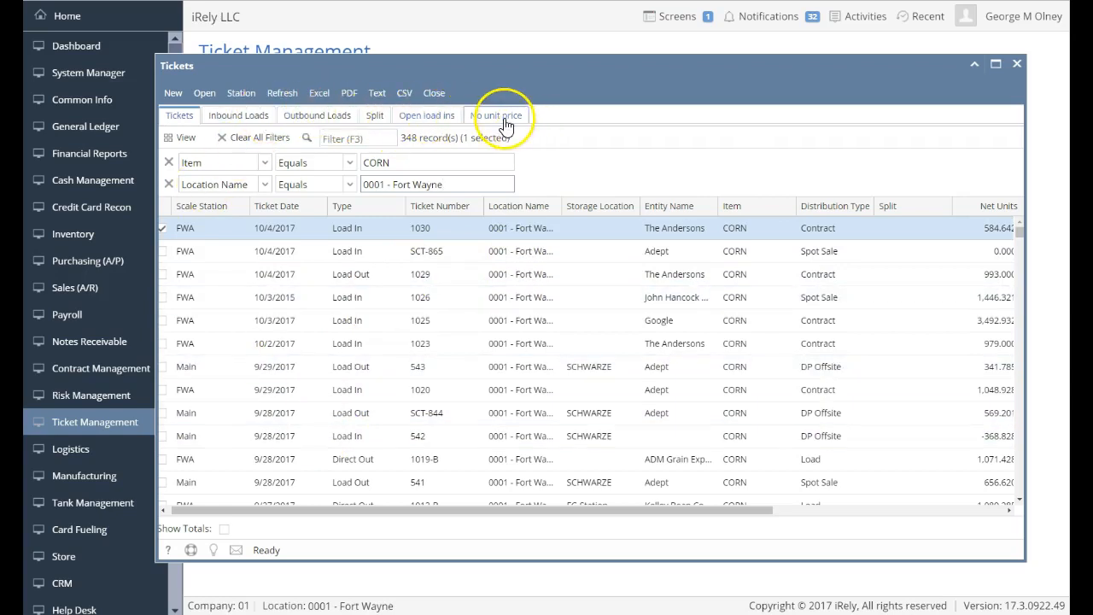
pyautogui.scroll(-15, 467, 304)
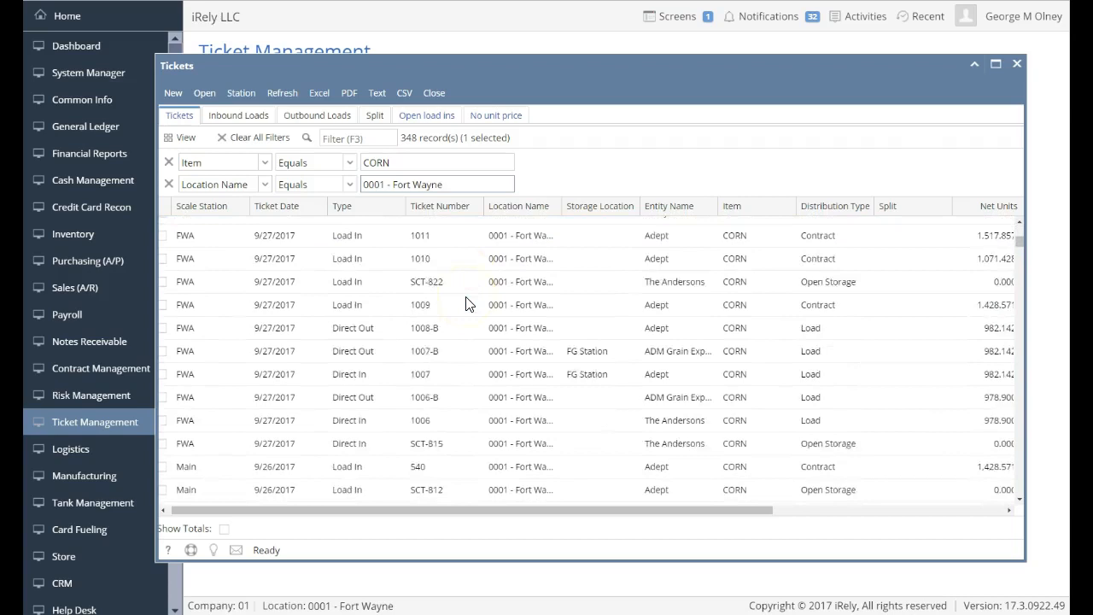
pyautogui.scroll(-6, 466, 304)
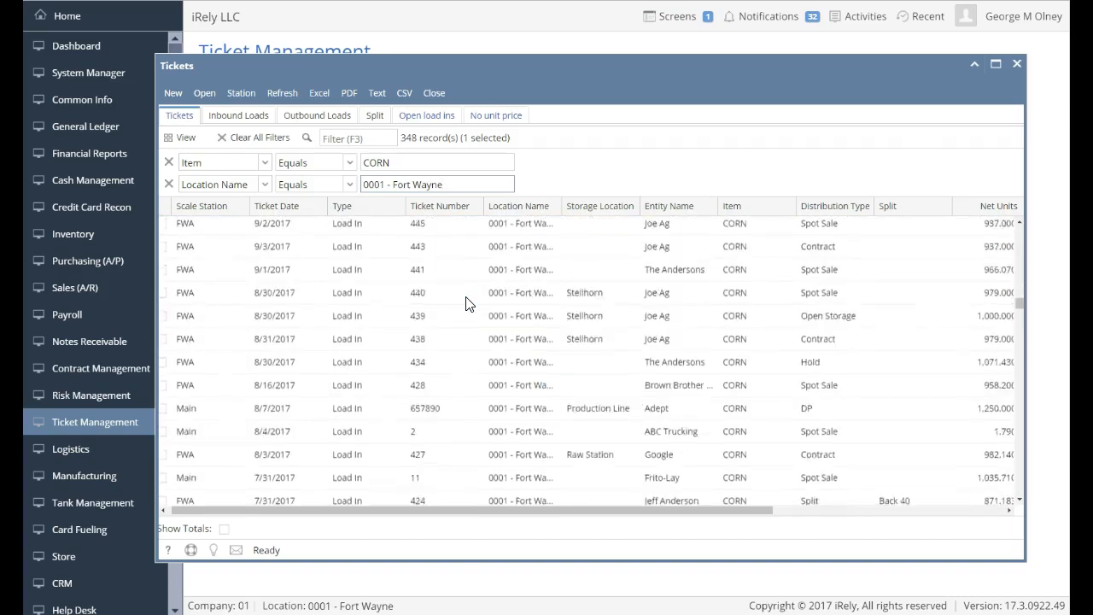
pyautogui.click(440, 308)
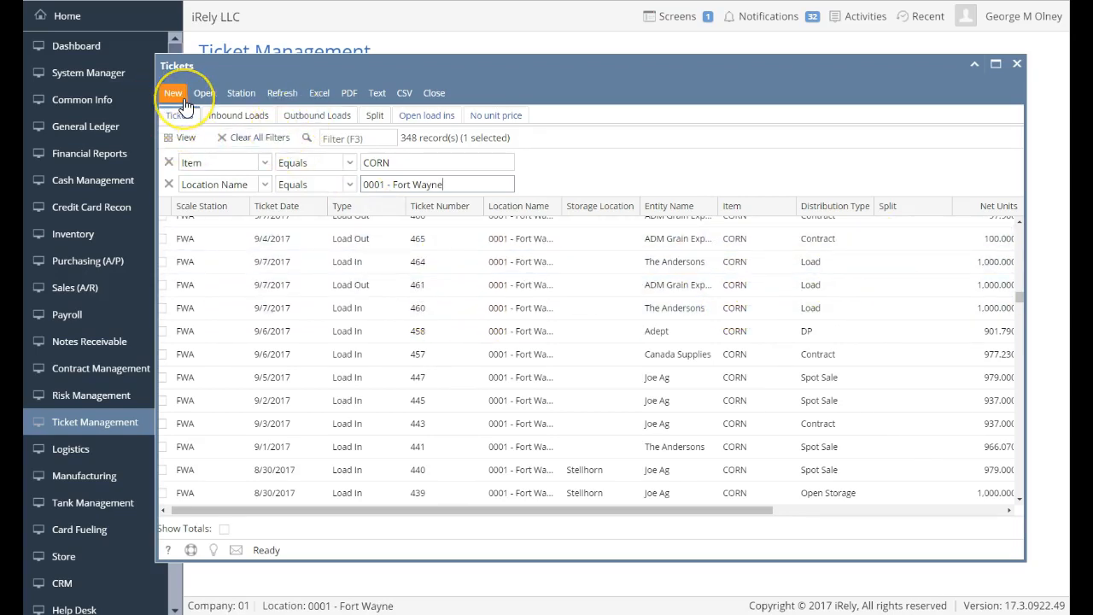
# Check the scale station selection without changing it, and create a new ticket of type Load In
pyautogui.click(240, 99)
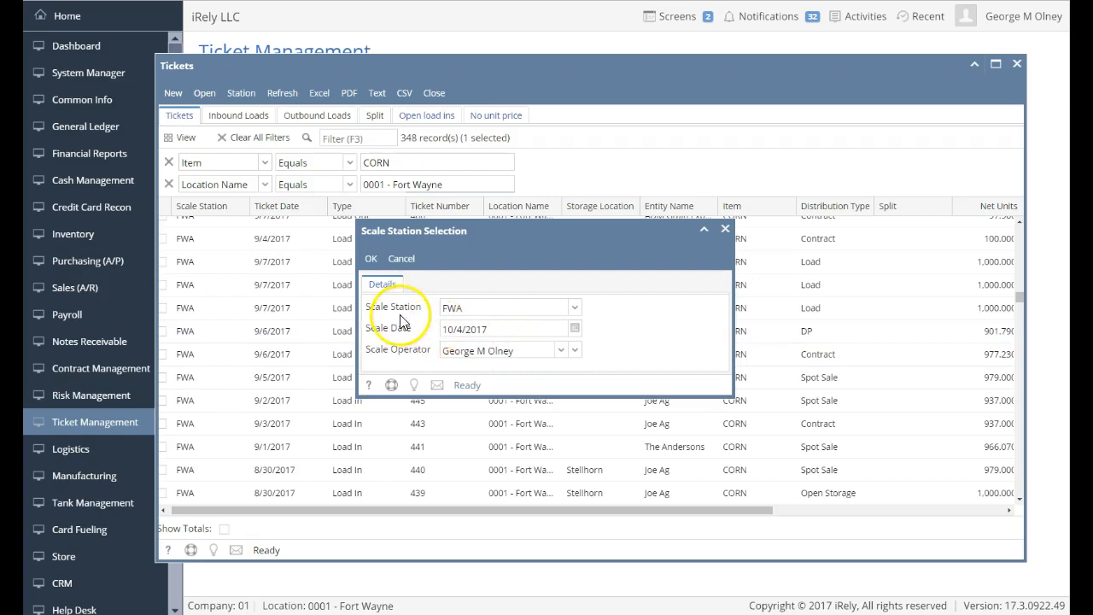
pyautogui.click(402, 259)
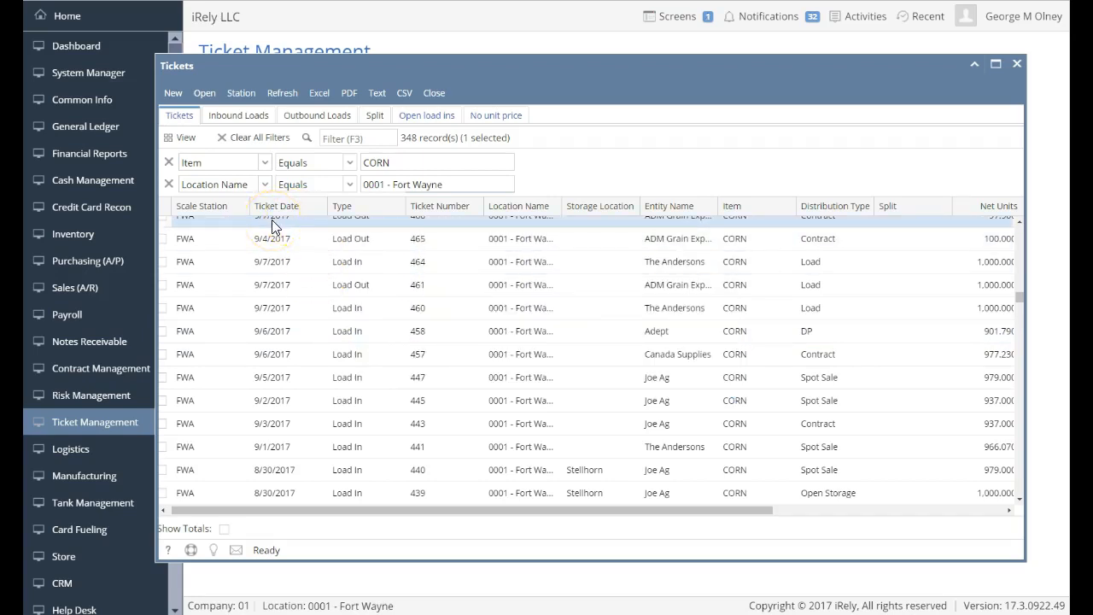
pyautogui.click(176, 95)
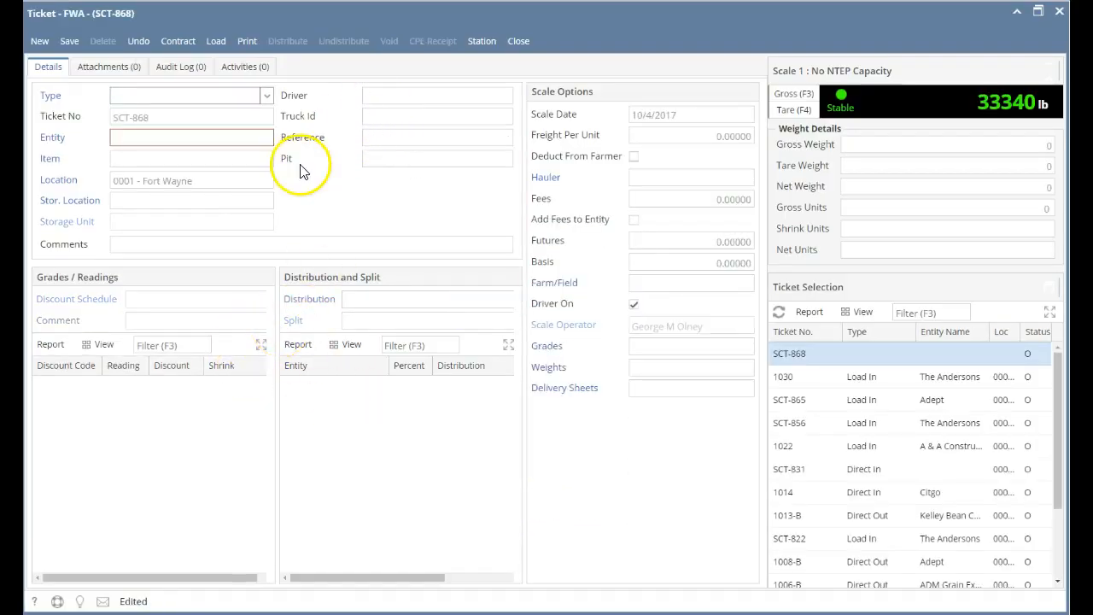
pyautogui.click(267, 96)
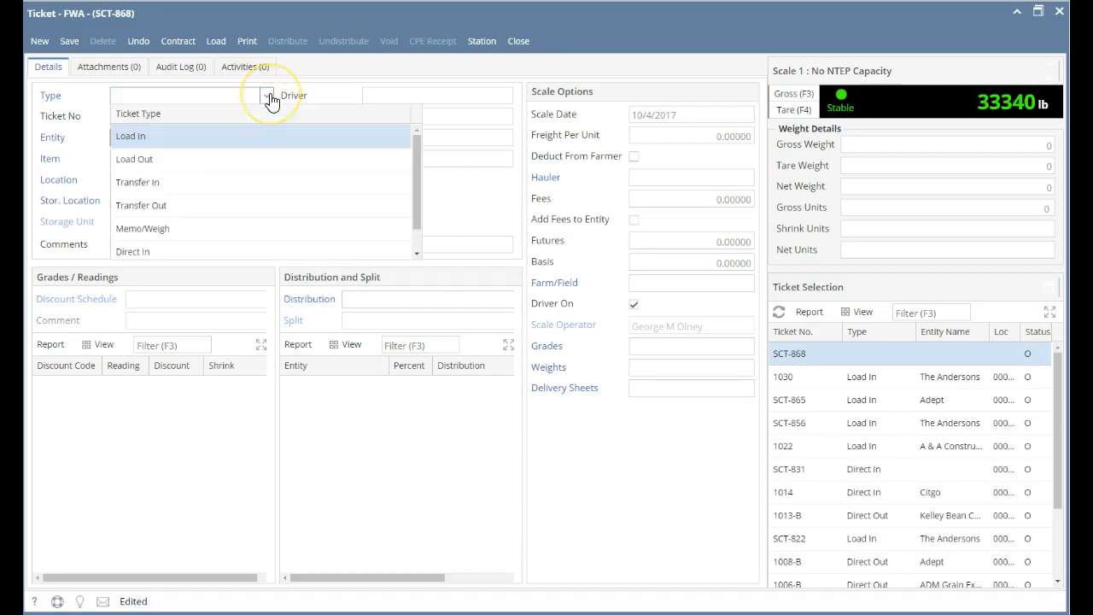
pyautogui.click(254, 135)
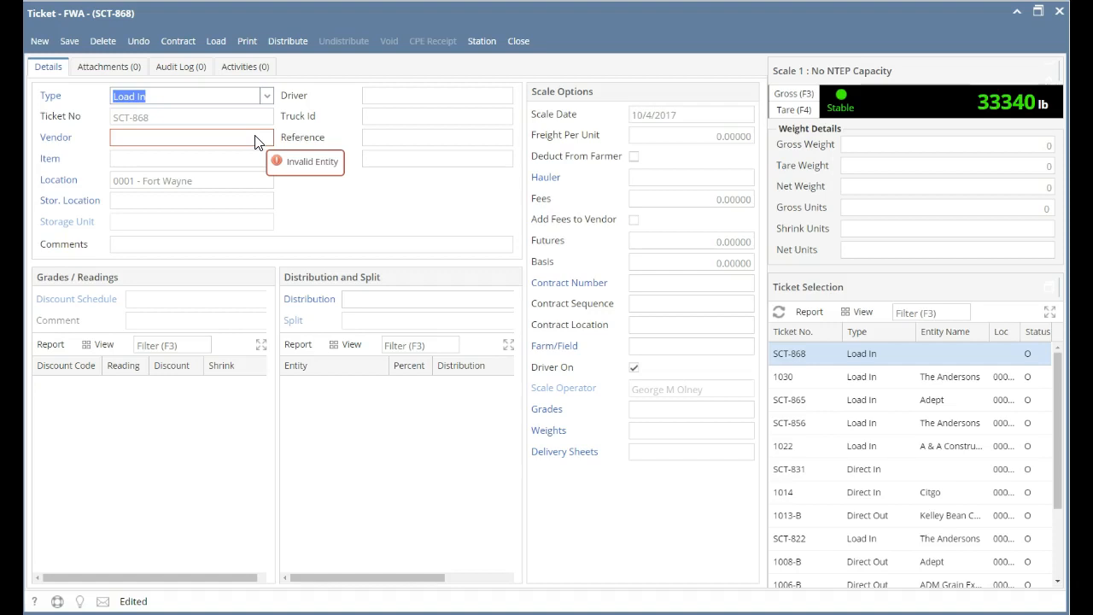
# Set the ticket's vendor to The Andersons by searching the vendor list for "the"
pyautogui.click(257, 137)
pyautogui.write('t')
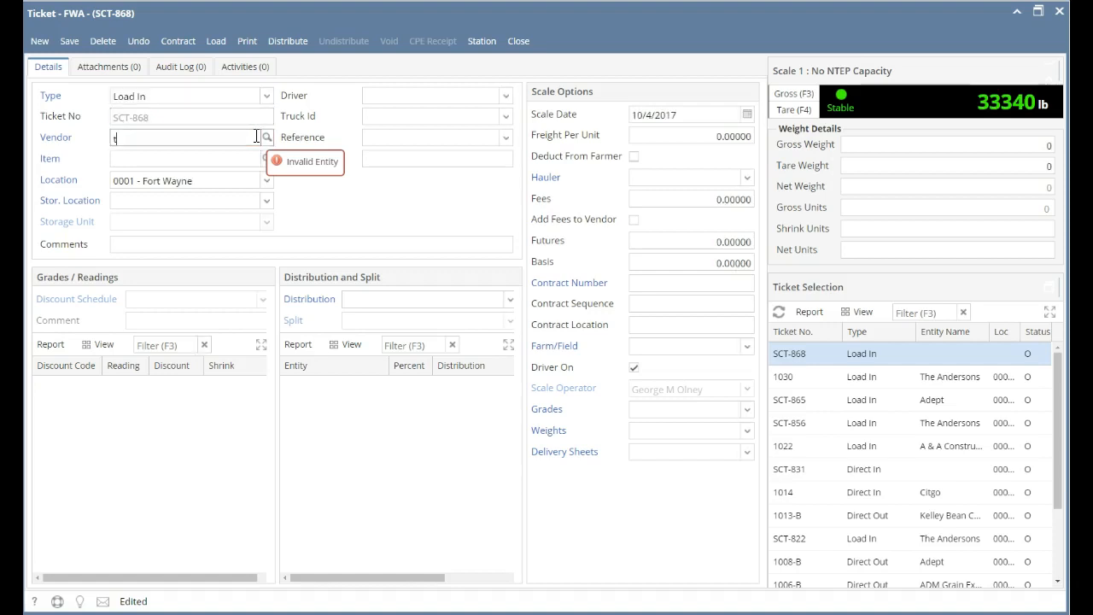
pyautogui.write('es')
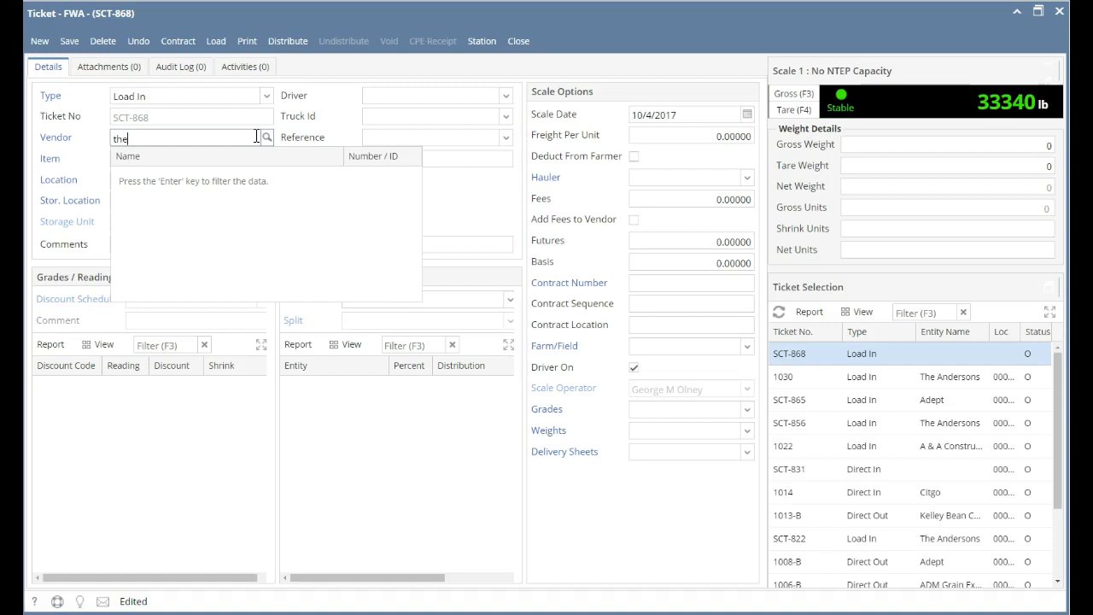
pyautogui.press('Return')
pyautogui.press('Down')
pyautogui.press('Down')
pyautogui.press('Down')
pyautogui.press('Up')
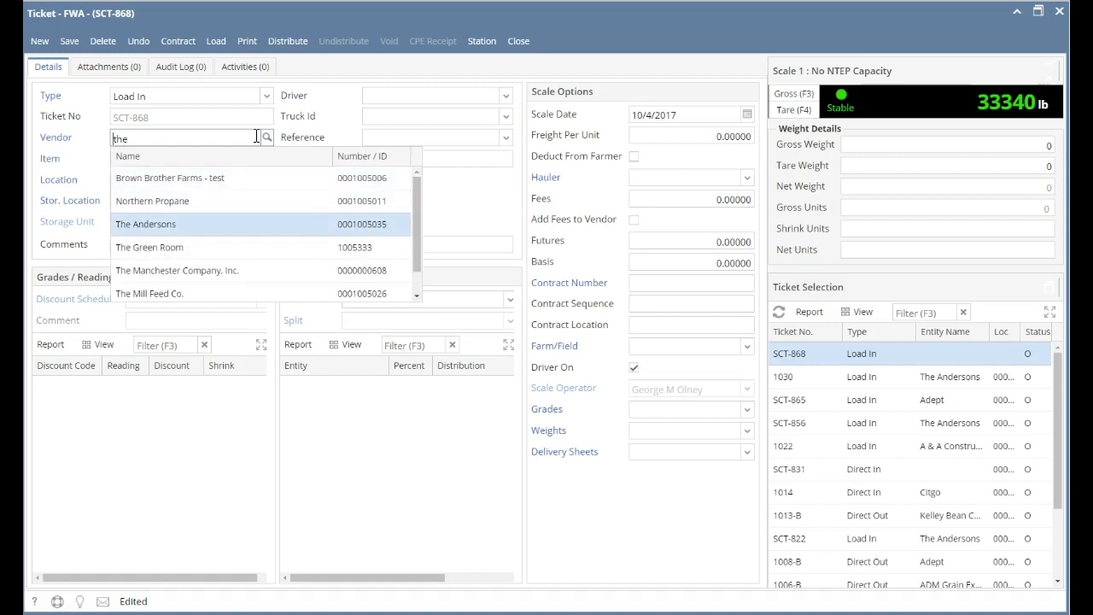
pyautogui.press('Return')
pyautogui.press('Tab')
pyautogui.press('Tab')
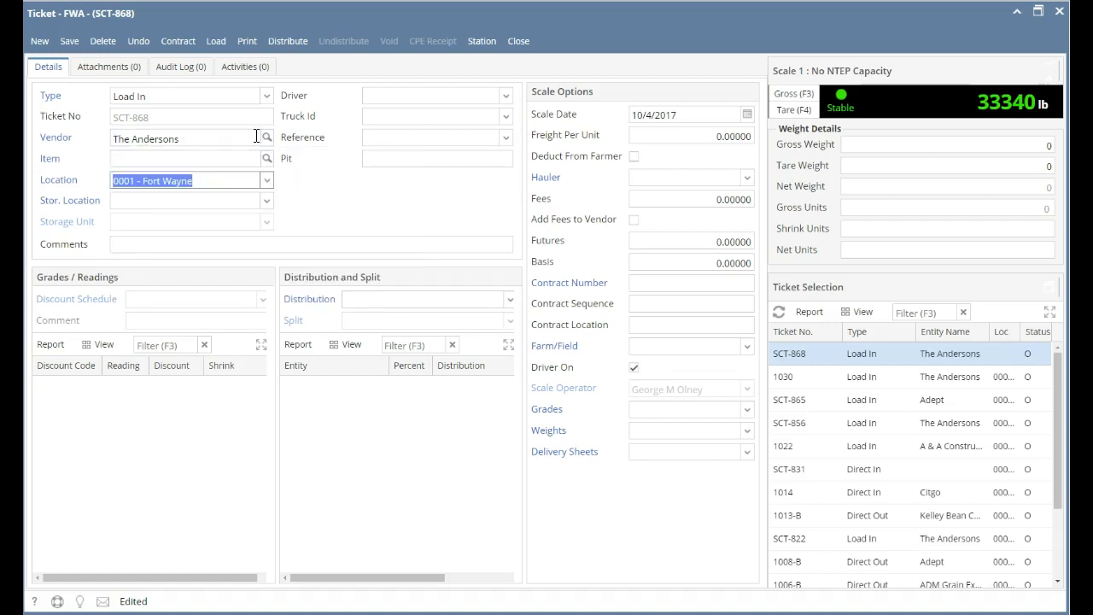
# Set the ticket's item to CORN by searching the item list for "corn"
pyautogui.hotkey('shift', 'Tab')
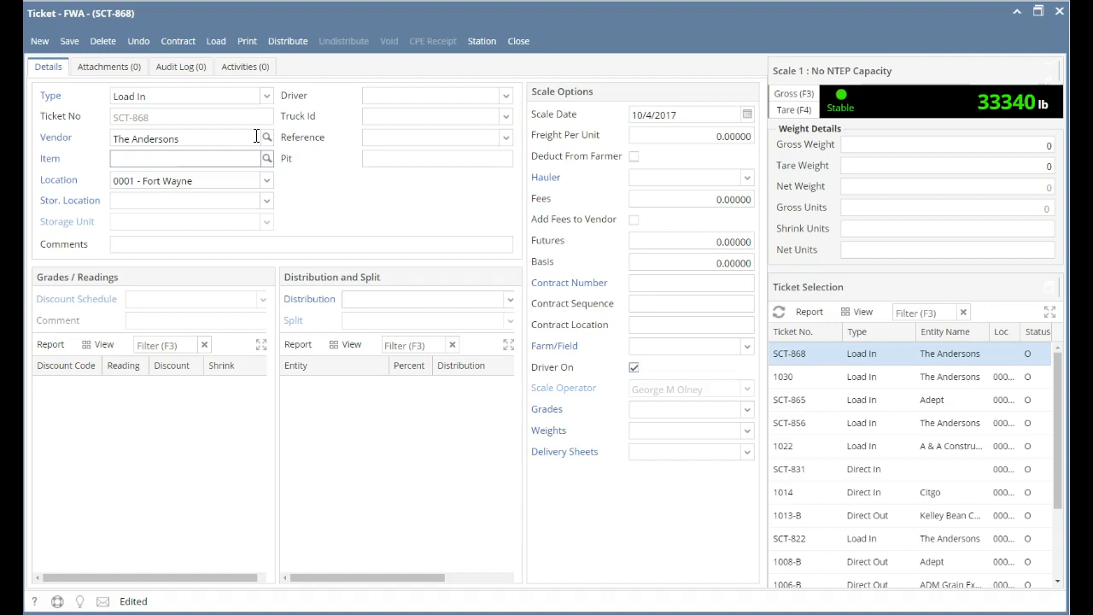
pyautogui.click(215, 161)
pyautogui.write('co')
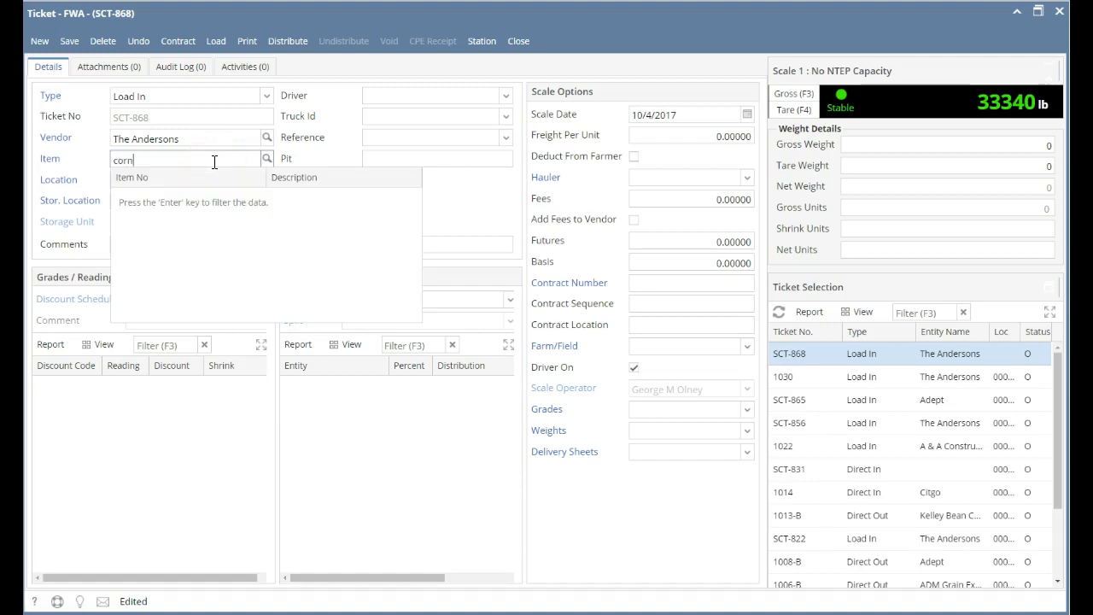
pyautogui.write('rn')
pyautogui.press('Down')
pyautogui.press('Down')
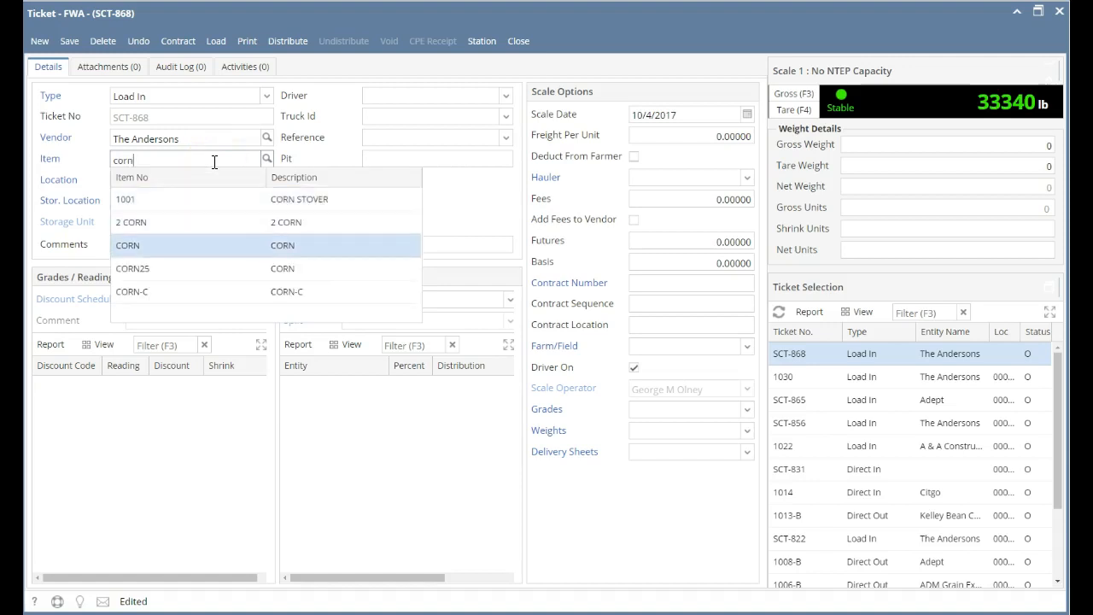
pyautogui.press('Return')
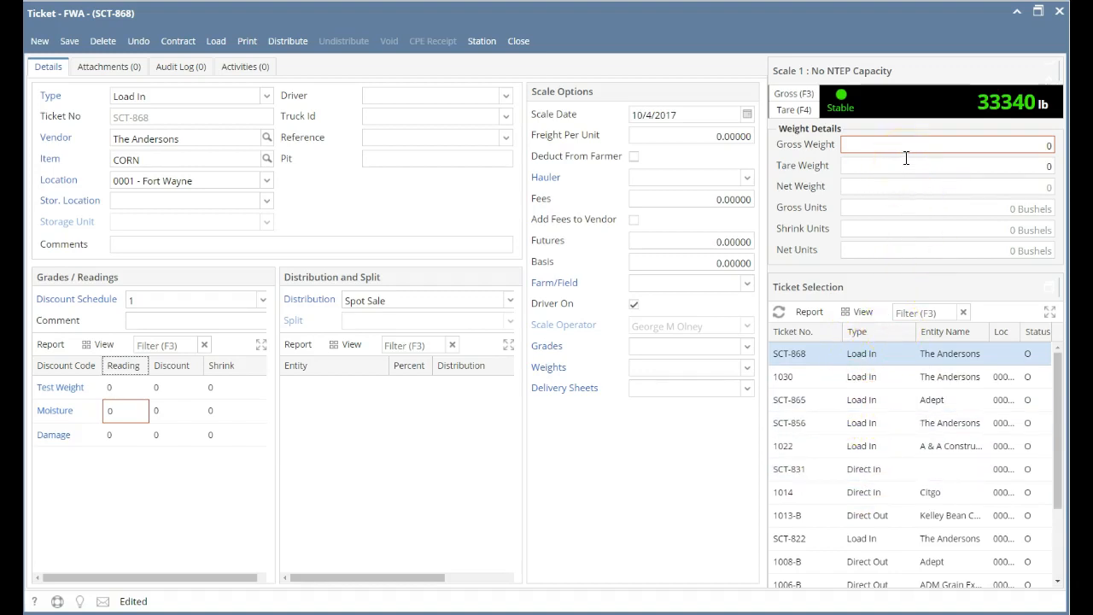
# Capture the scale's 33,340 lb reading as the gross weight, leave the tare weight at 0, and save the ticket
pyautogui.click(878, 159)
pyautogui.click(877, 159)
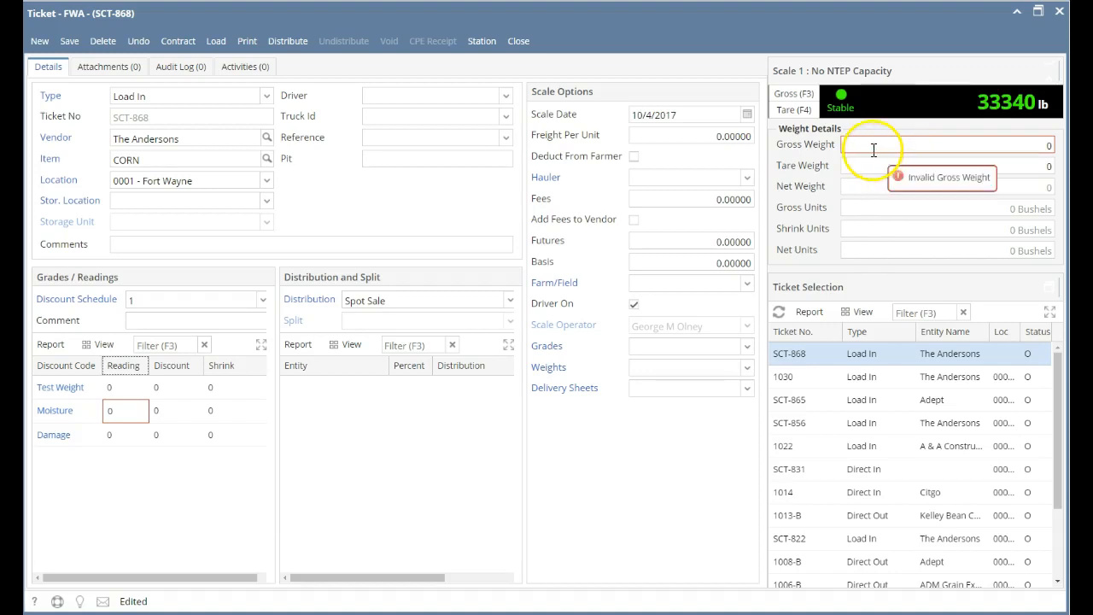
pyautogui.click(863, 109)
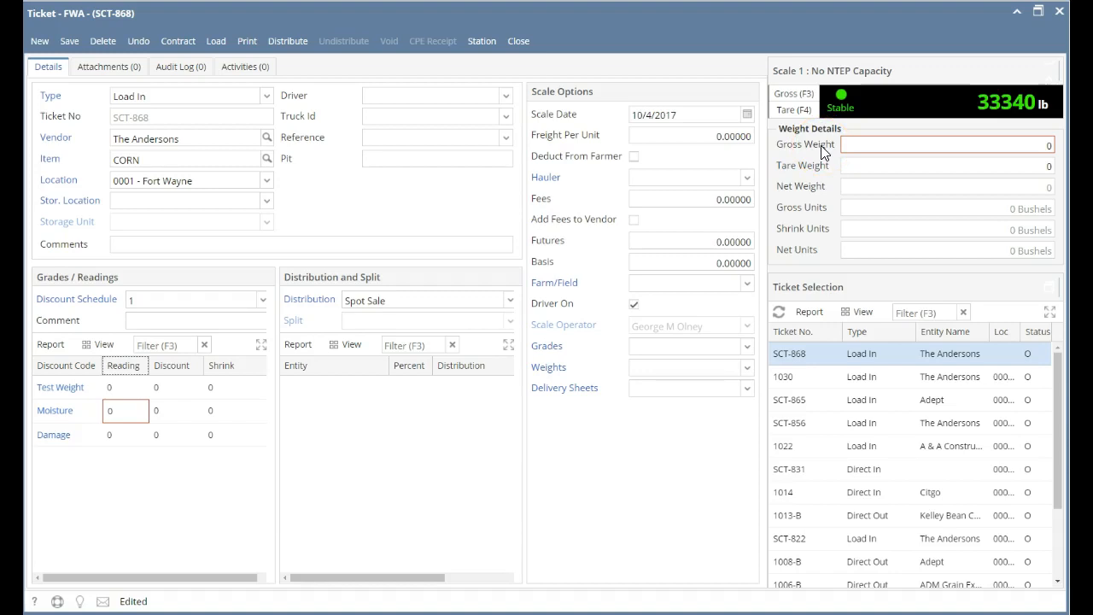
pyautogui.press('F3')
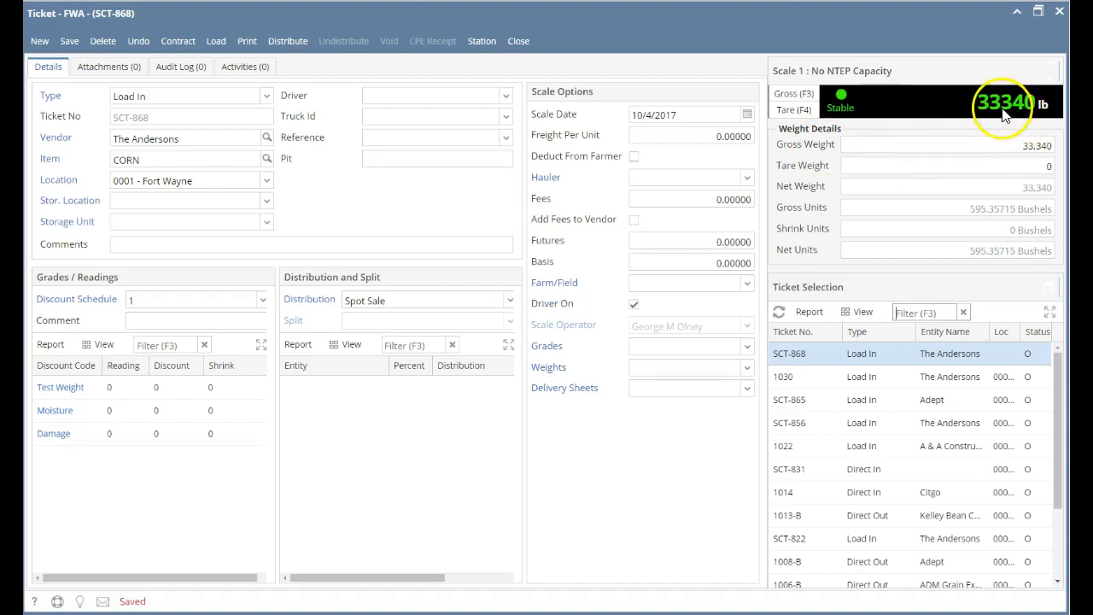
pyautogui.click(1013, 167)
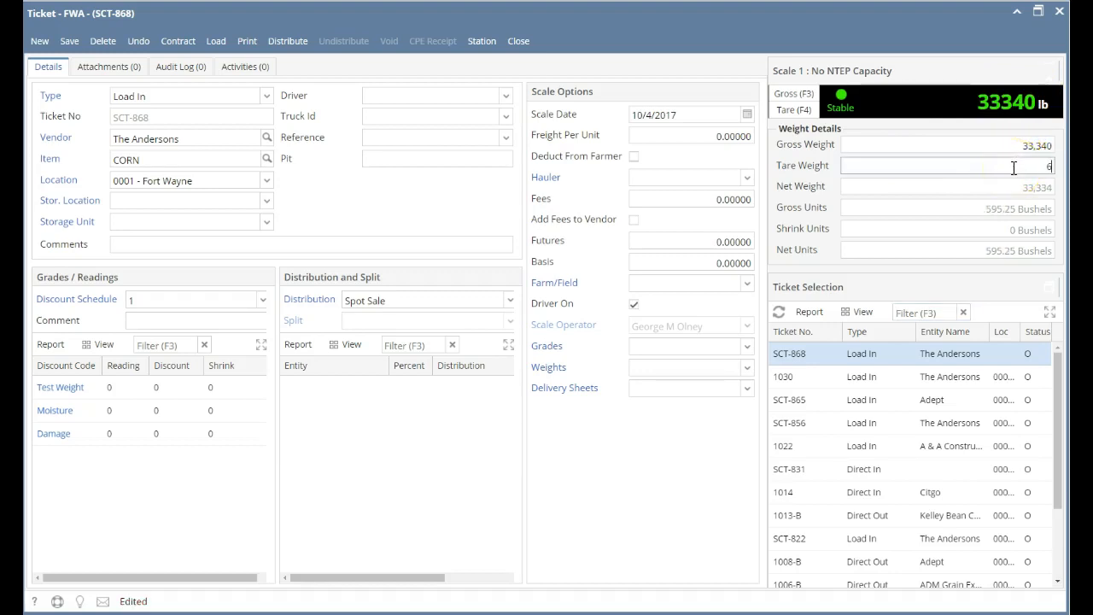
pyautogui.press('Tab')
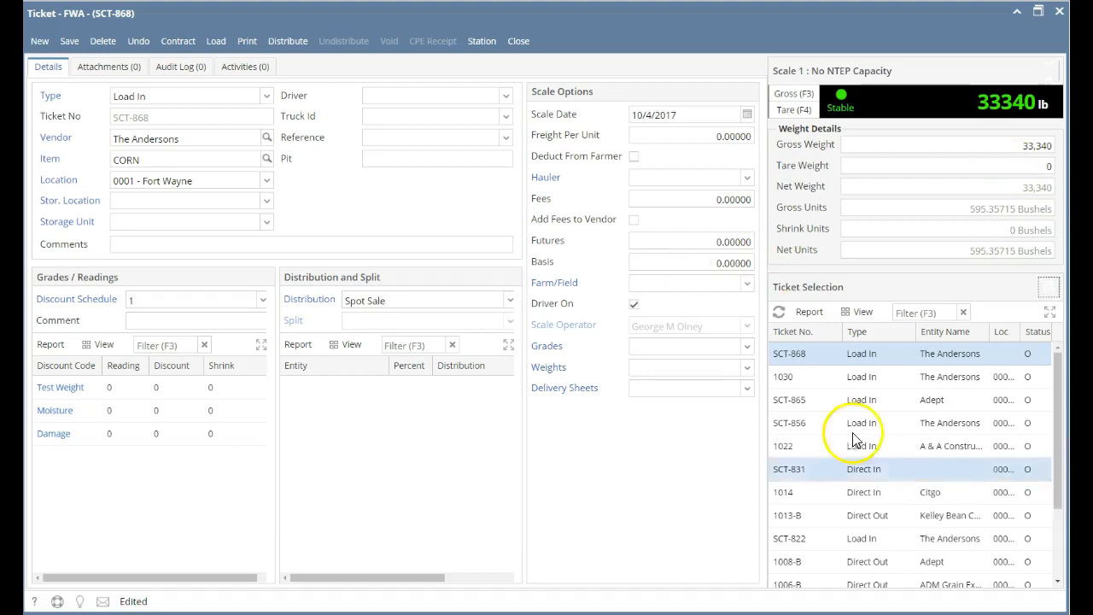
pyautogui.click(69, 44)
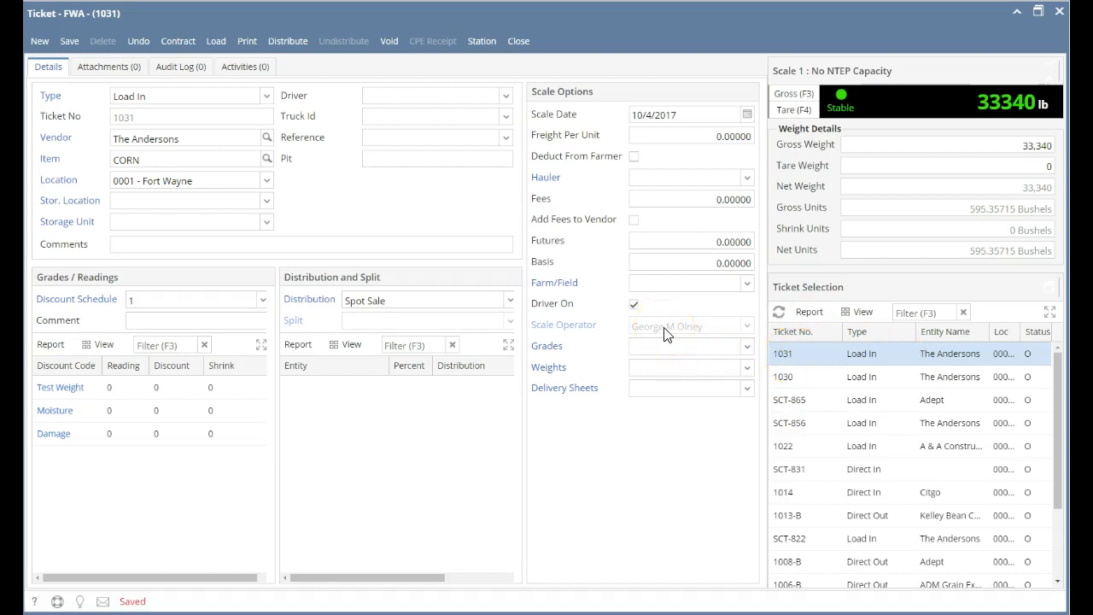
# Examine which columns can be shown in the Ticket Selection list, without changing any
pyautogui.click(940, 421)
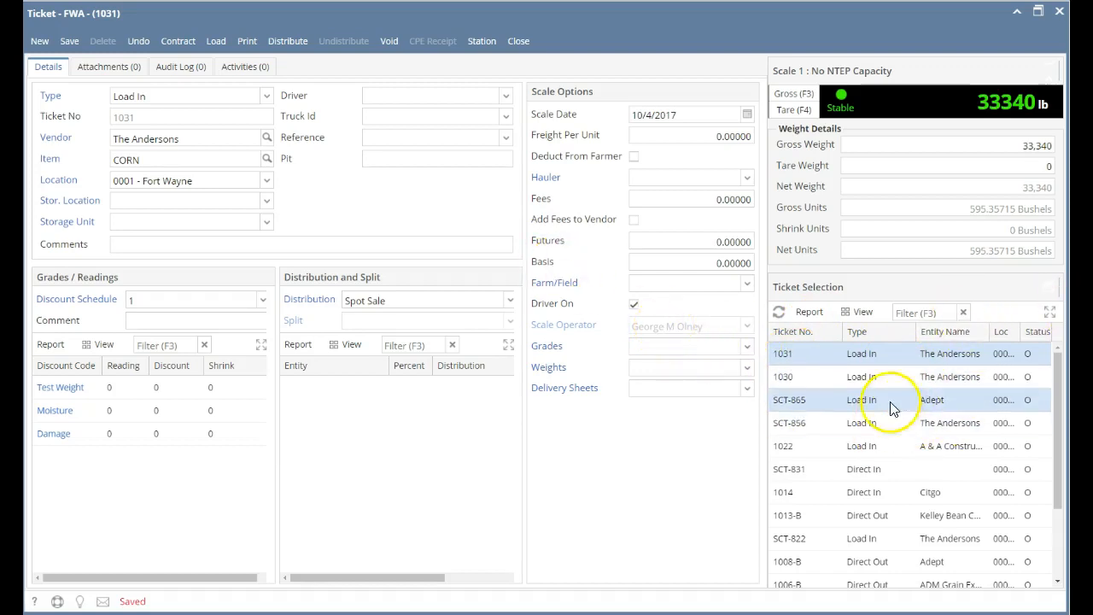
pyautogui.click(837, 337)
pyautogui.moveTo(861, 420)
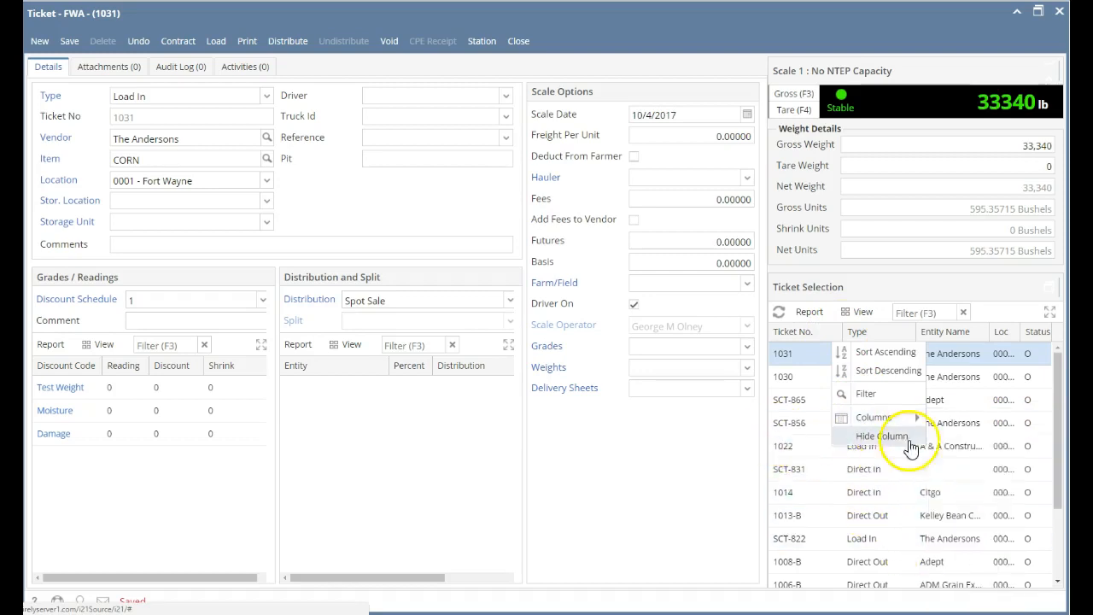
pyautogui.moveTo(922, 417)
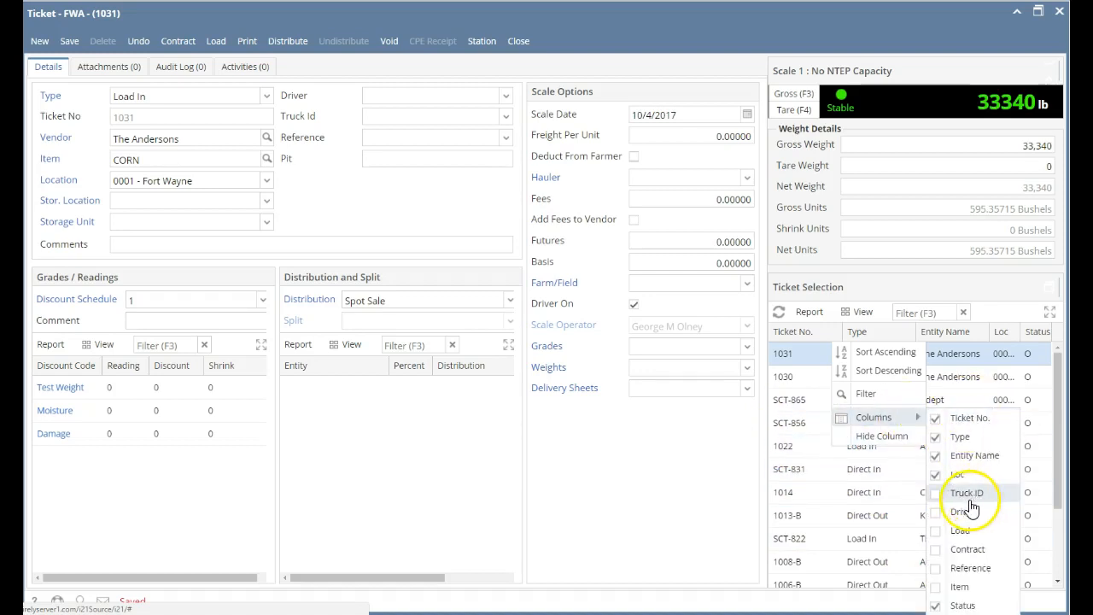
pyautogui.click(940, 293)
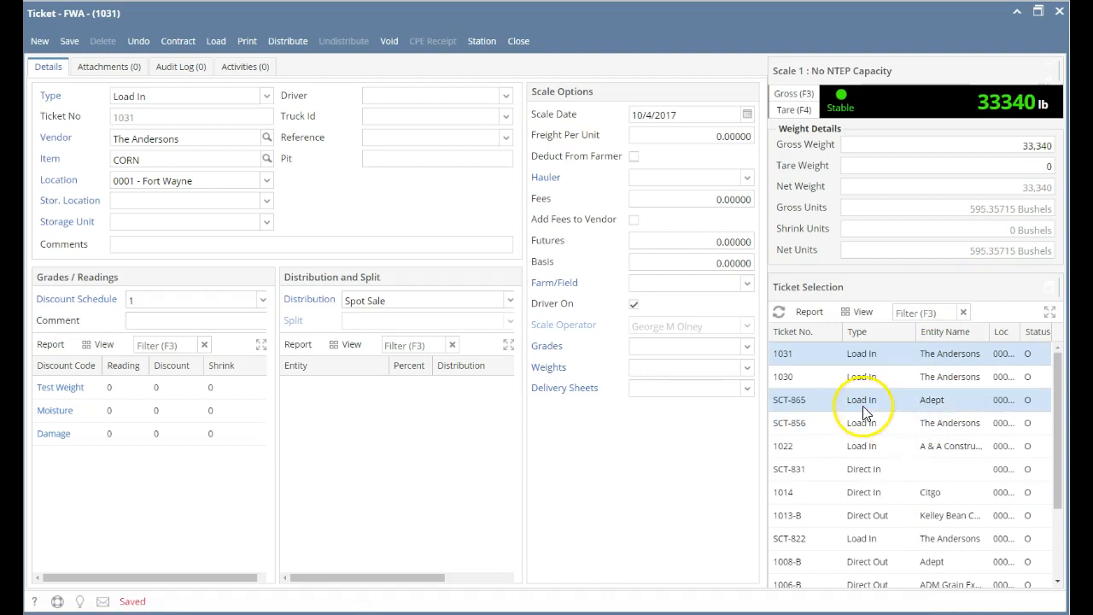
pyautogui.click(876, 338)
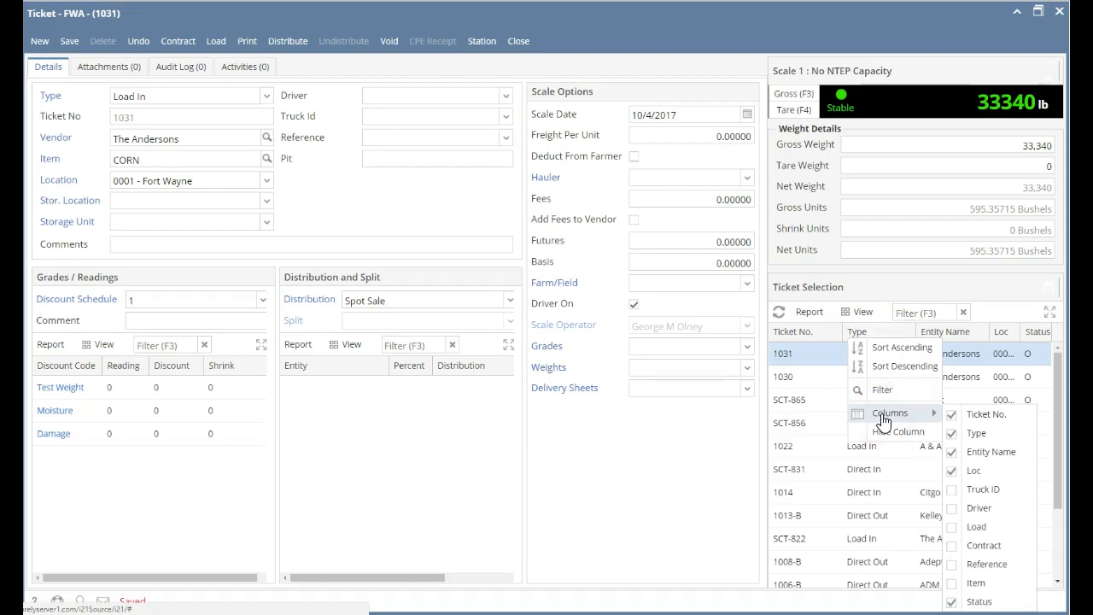
pyautogui.click(897, 306)
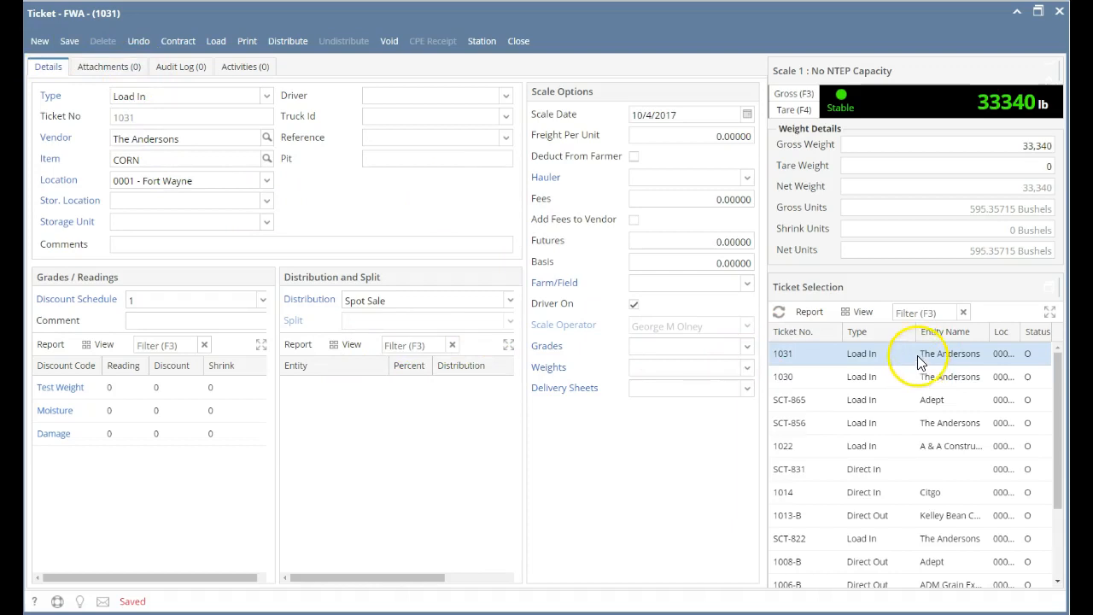
# Set the ticket's tare weight to 600 lb
pyautogui.click(1011, 165)
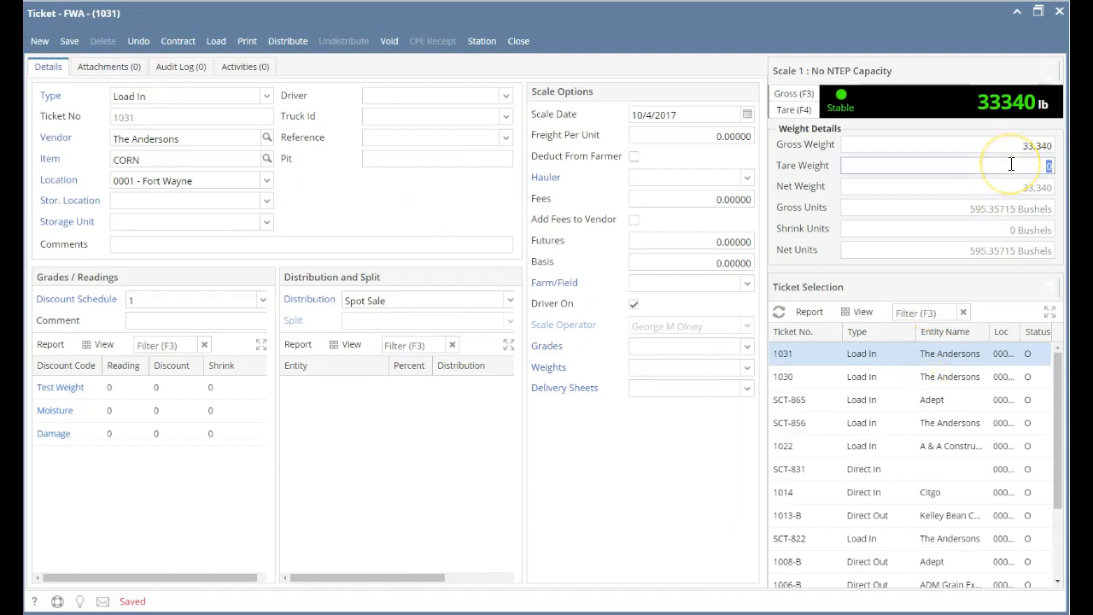
pyautogui.write('600')
pyautogui.press('Tab')
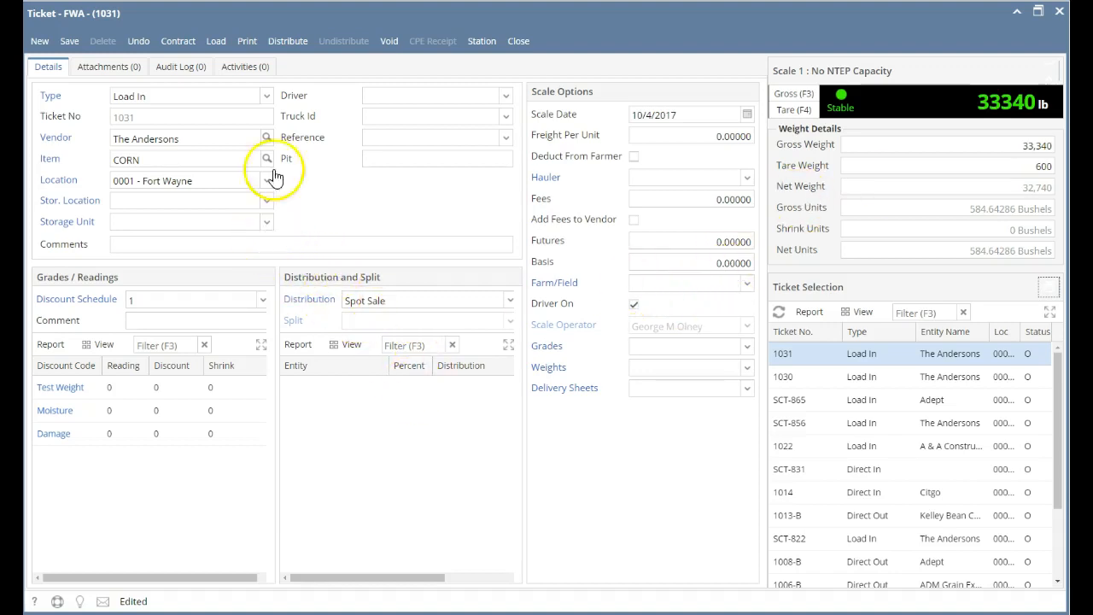
# Apply The Andersons' corn purchase contract 3164 to the ticket
pyautogui.click(179, 41)
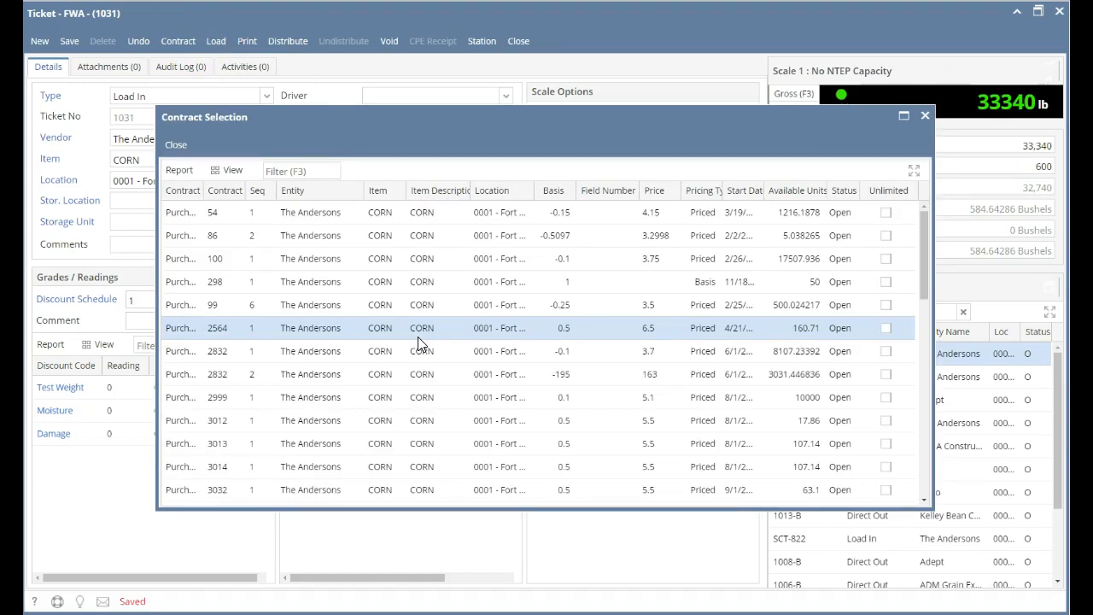
pyautogui.scroll(-5, 420, 343)
pyautogui.click(301, 476)
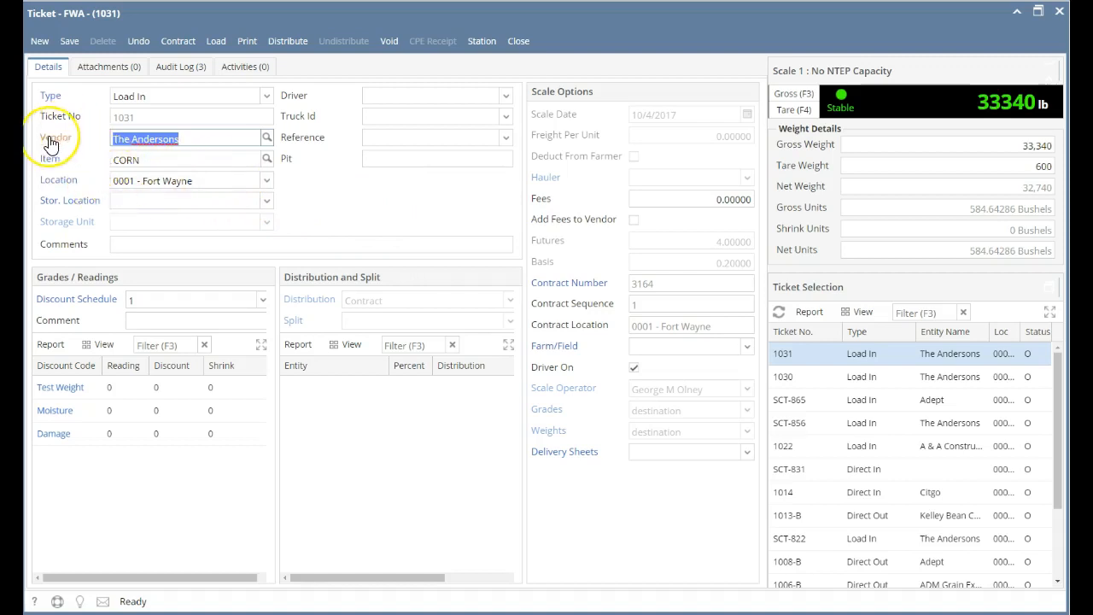
# Open the record of the contract assigned to the ticket to view its details
pyautogui.click(578, 283)
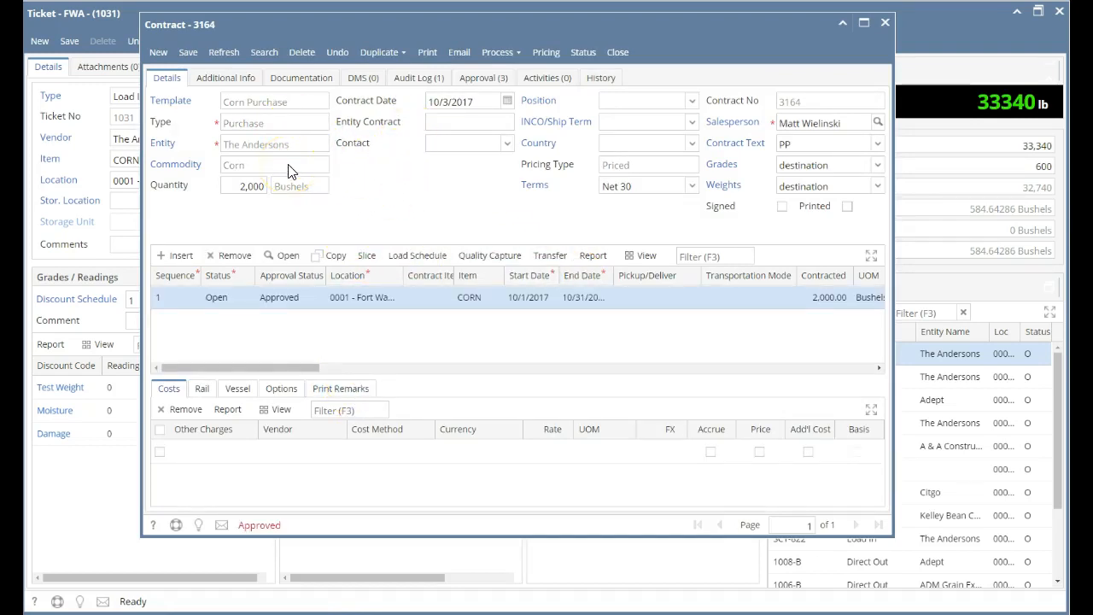
# Close the contract record and preview the scale ticket's office and customer copies without printing them
pyautogui.click(619, 55)
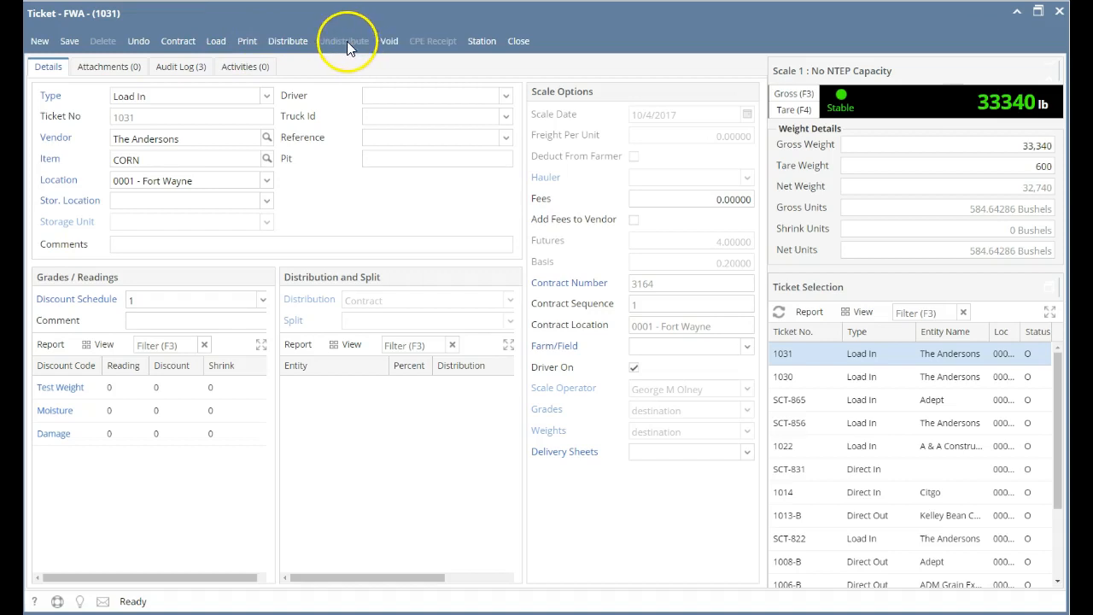
pyautogui.click(60, 47)
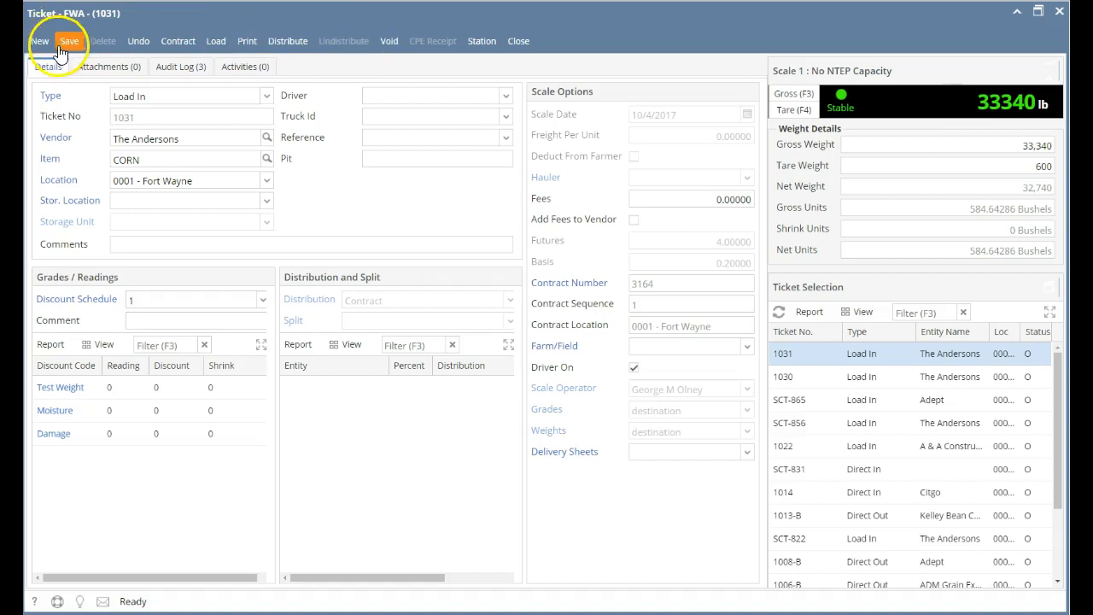
pyautogui.click(236, 47)
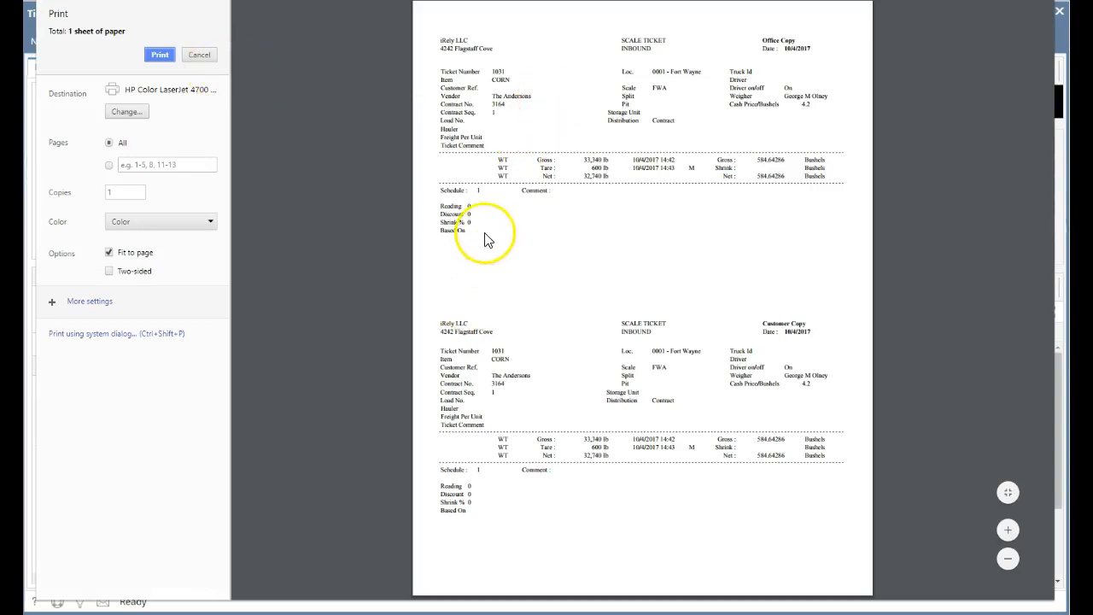
pyautogui.click(202, 55)
# Start distributing the ticket, agreeing to continue without a storage location, to open its manual distribution
pyautogui.click(280, 48)
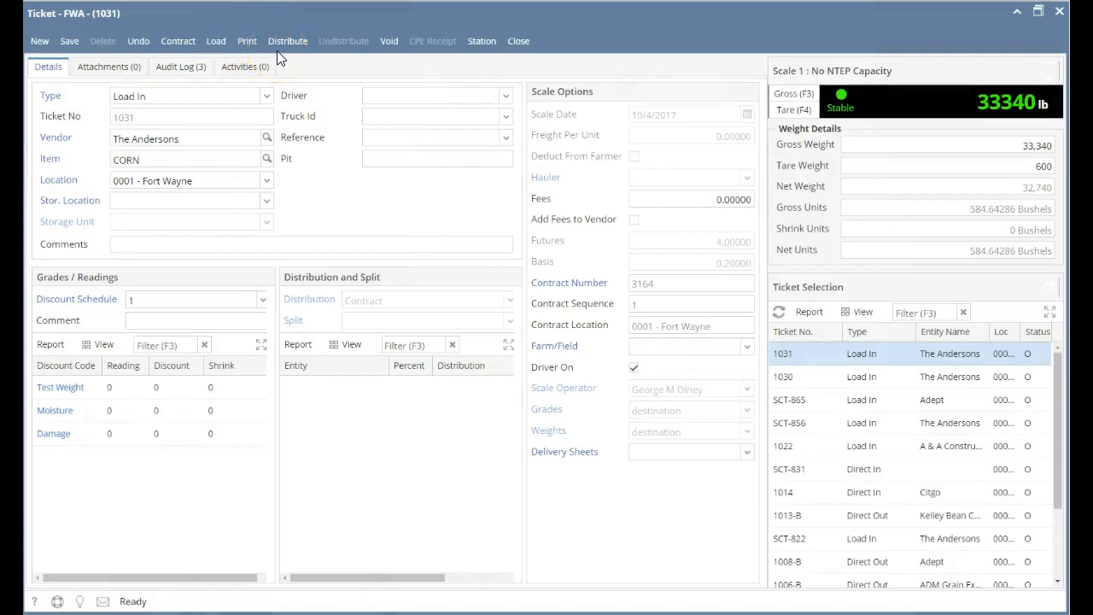
pyautogui.click(387, 43)
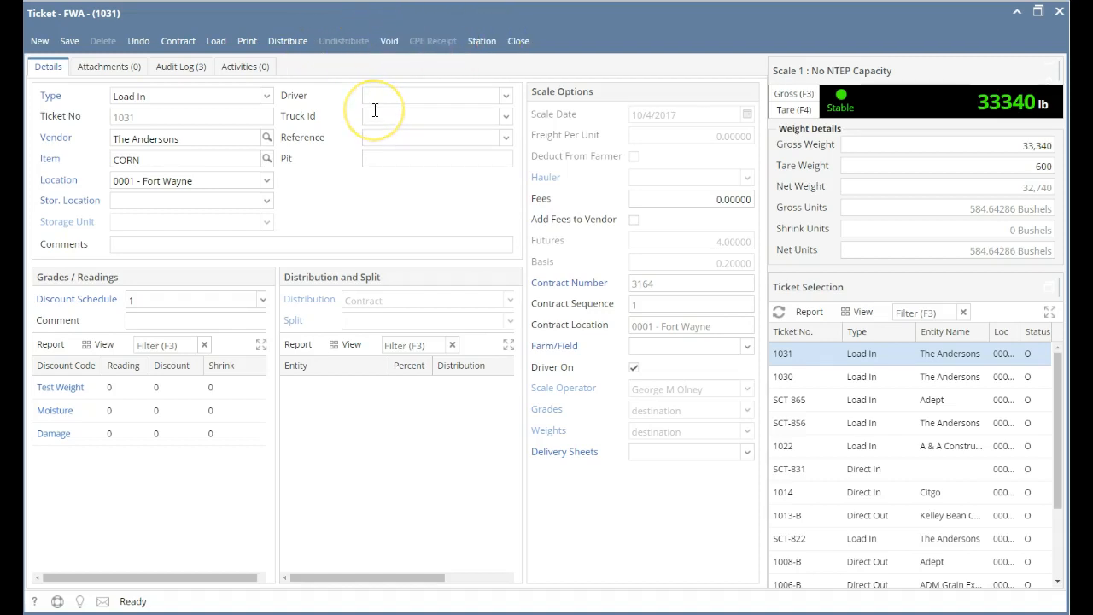
pyautogui.click(291, 47)
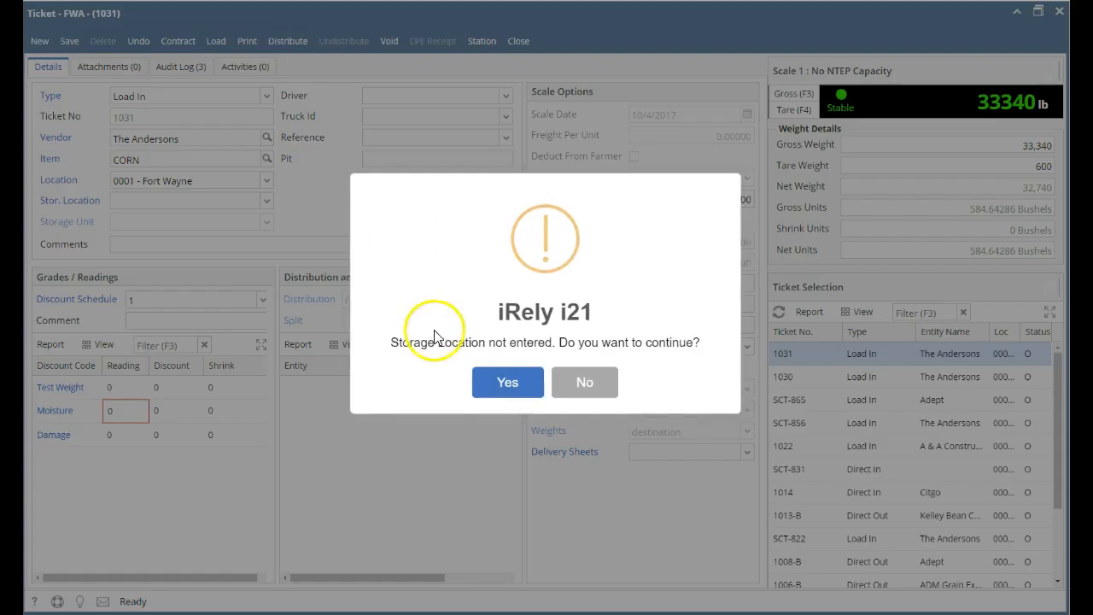
pyautogui.click(517, 384)
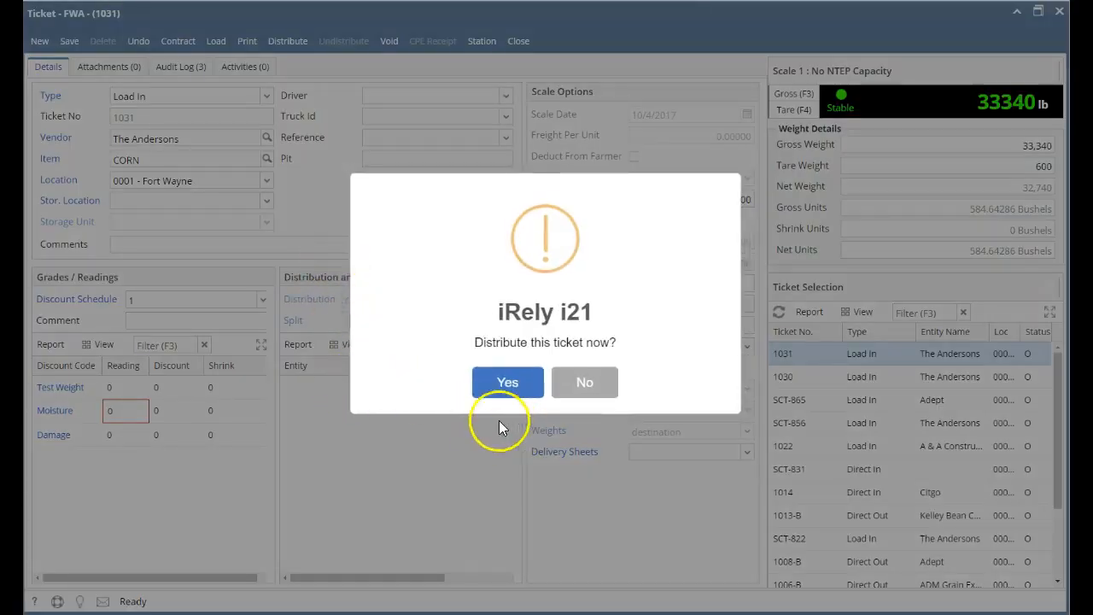
pyautogui.click(504, 384)
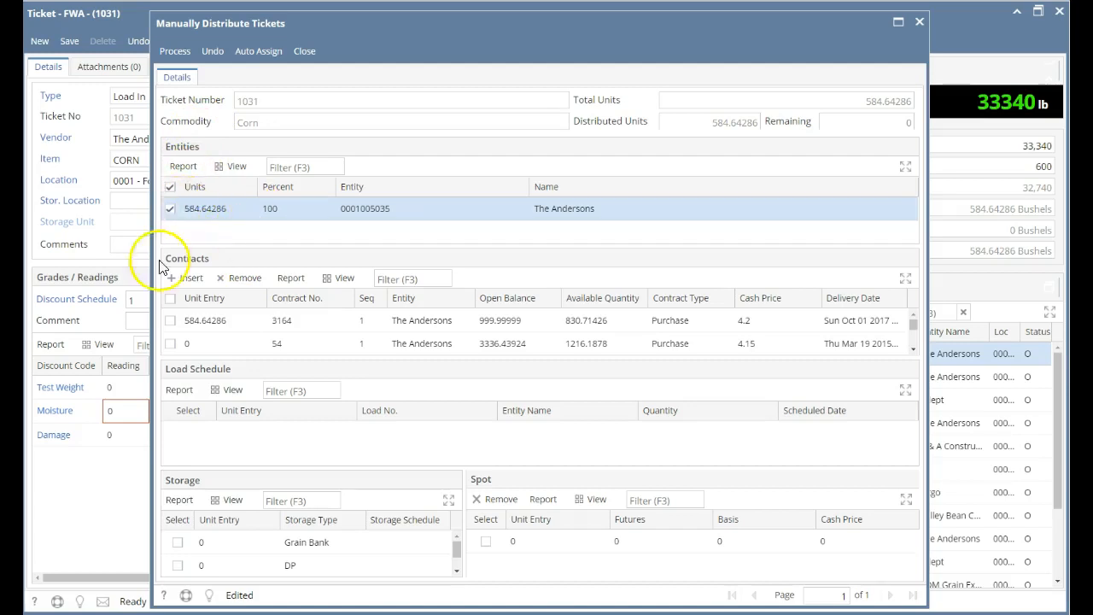
# Examine the contract, storage and spot options for distributing the ticket's units, without changing the assigned entry
pyautogui.click(180, 328)
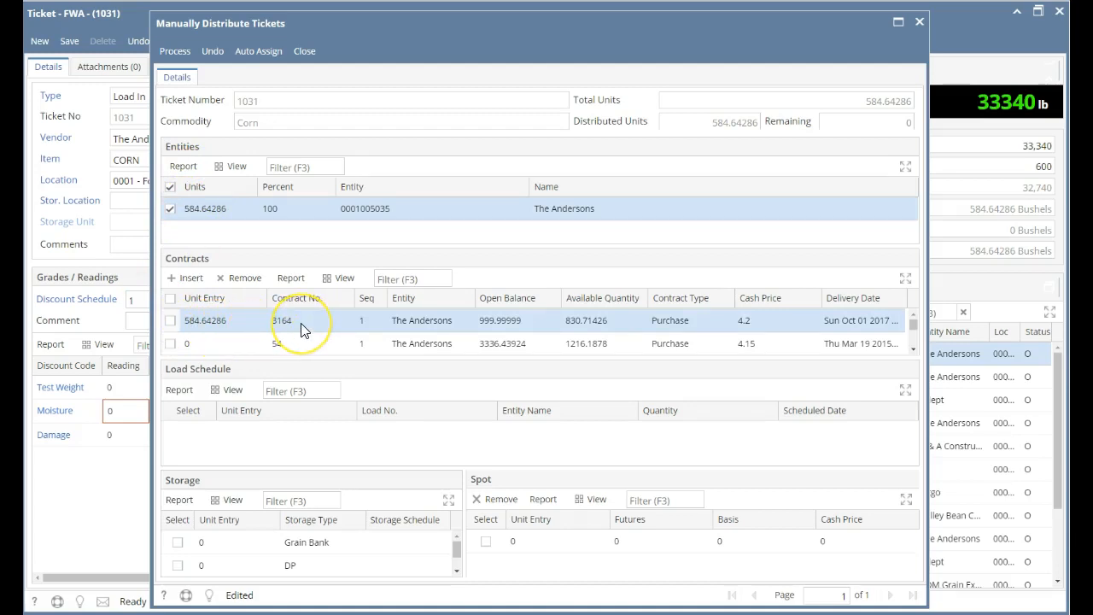
pyautogui.click(227, 550)
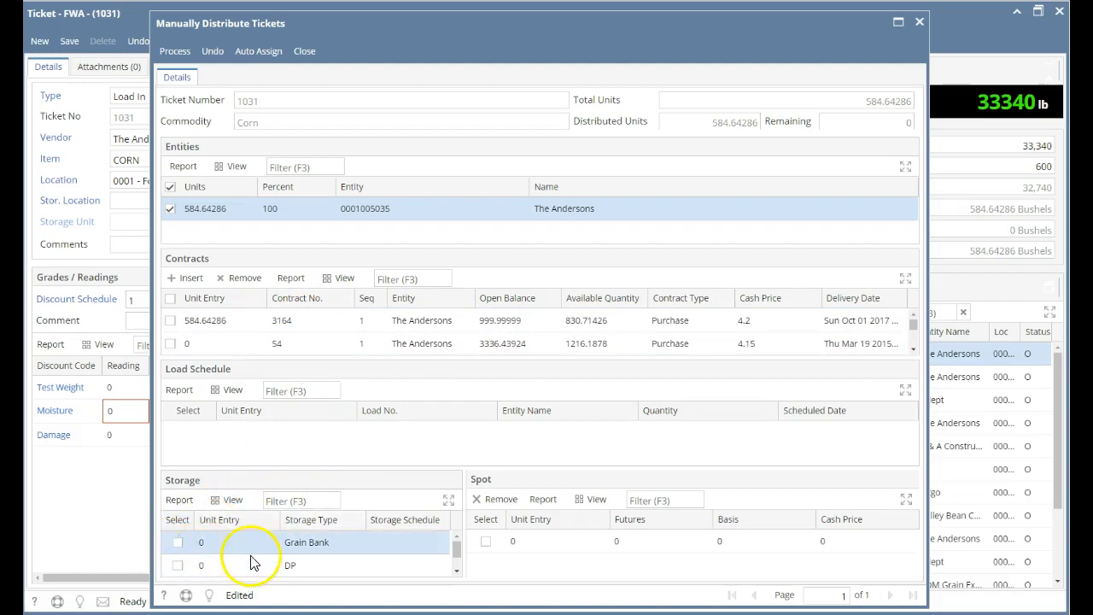
pyautogui.scroll(-1, 250, 555)
pyautogui.scroll(1, 250, 563)
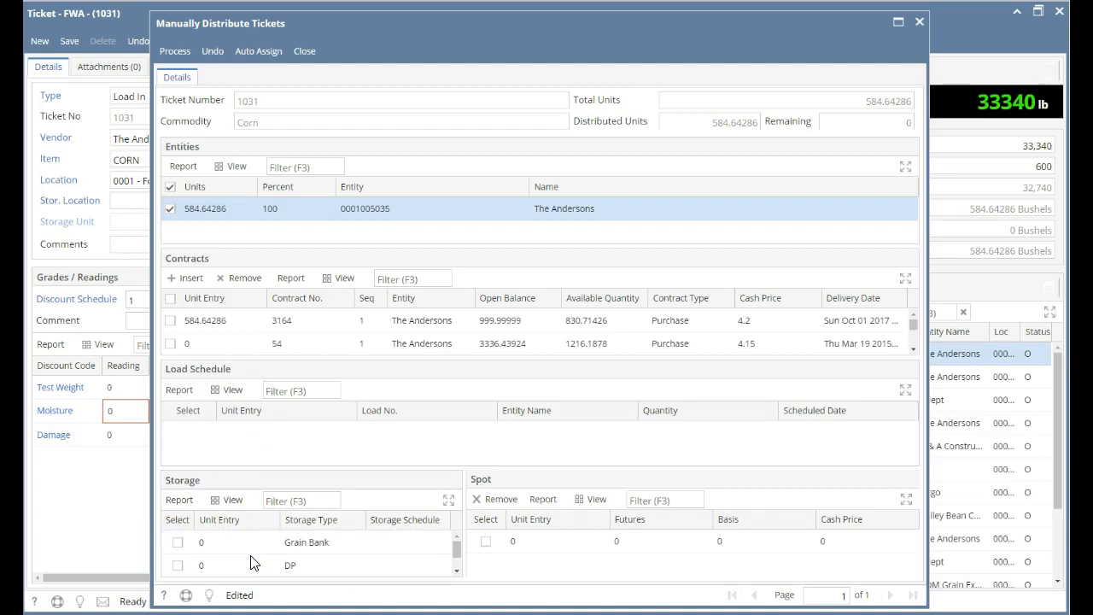
pyautogui.scroll(-1, 253, 563)
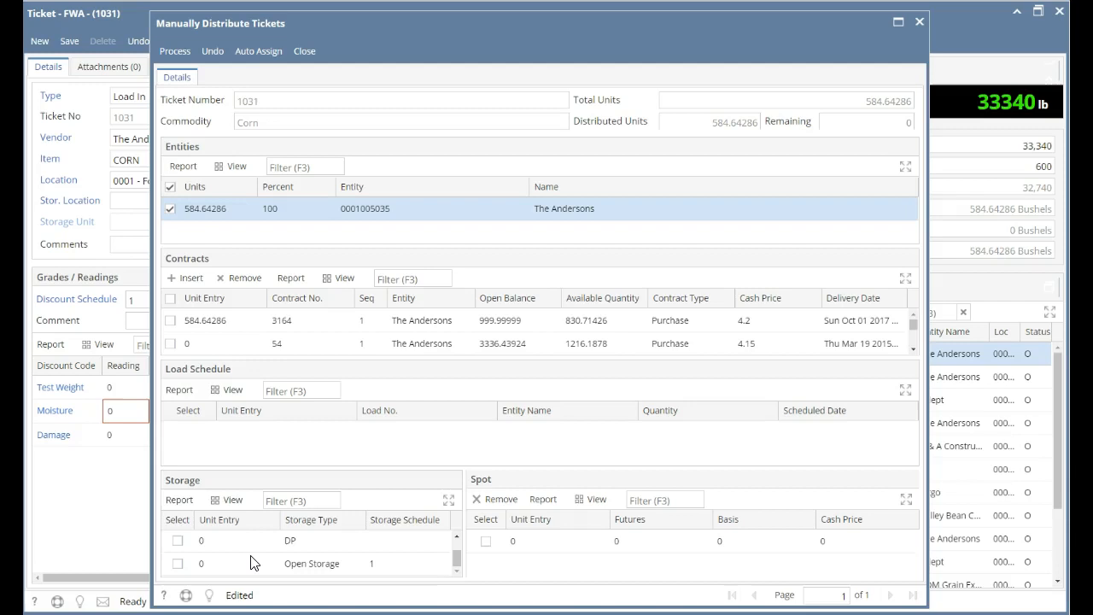
pyautogui.scroll(1, 254, 563)
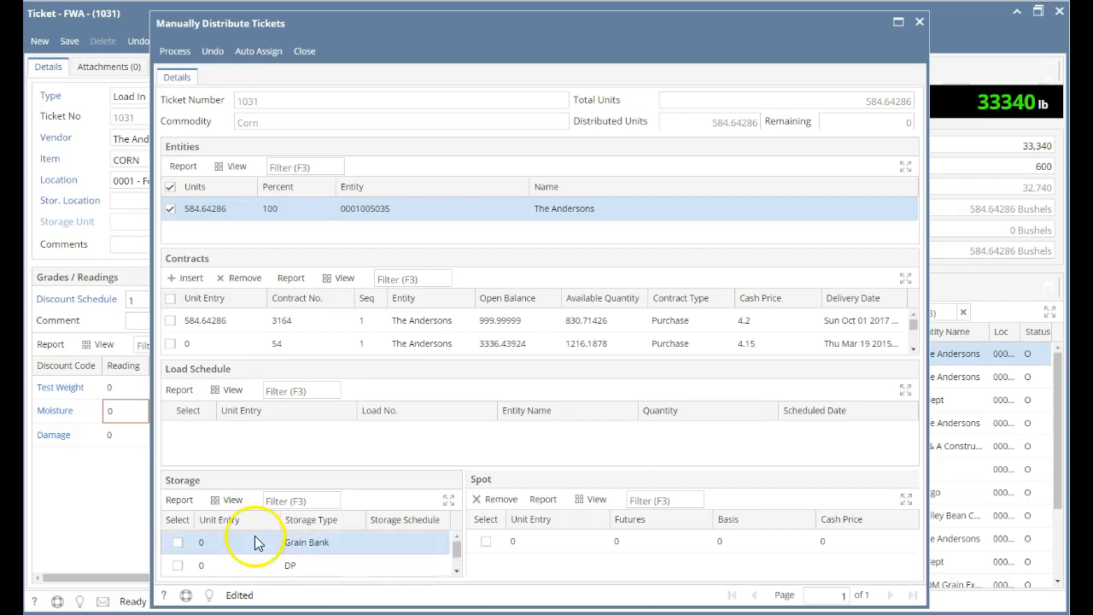
pyautogui.click(272, 565)
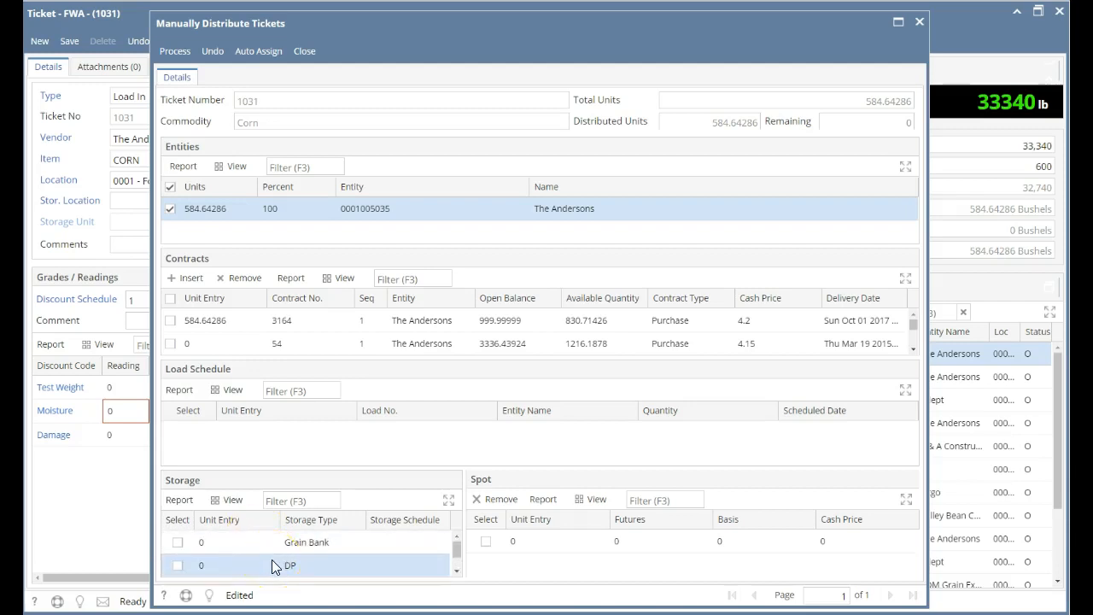
pyautogui.click(514, 542)
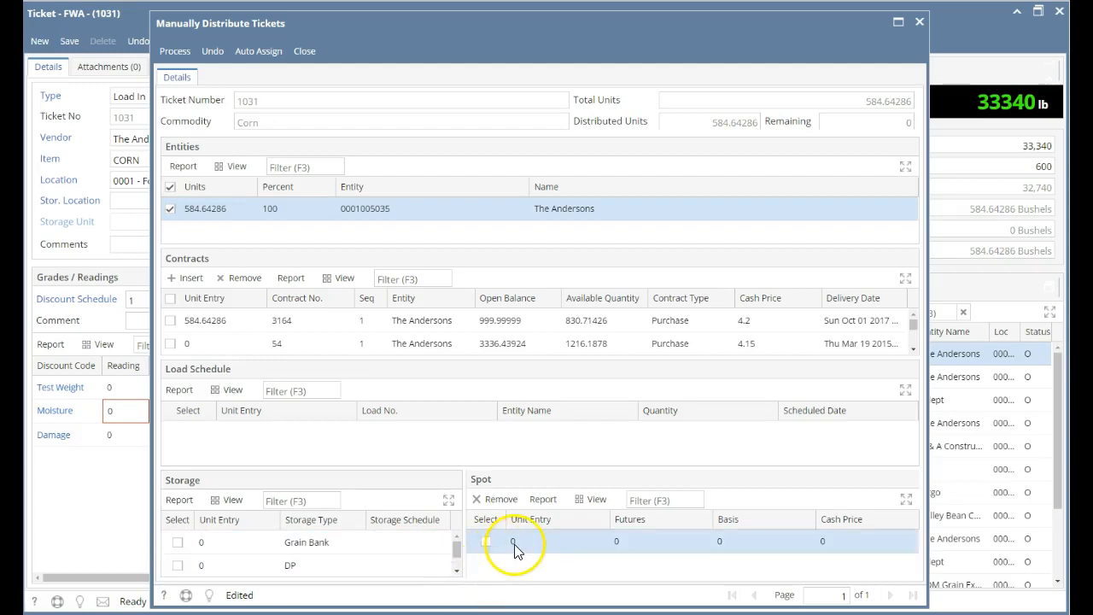
# Process the ticket's distribution against contract 3164 and acknowledge the completion notice
pyautogui.click(186, 54)
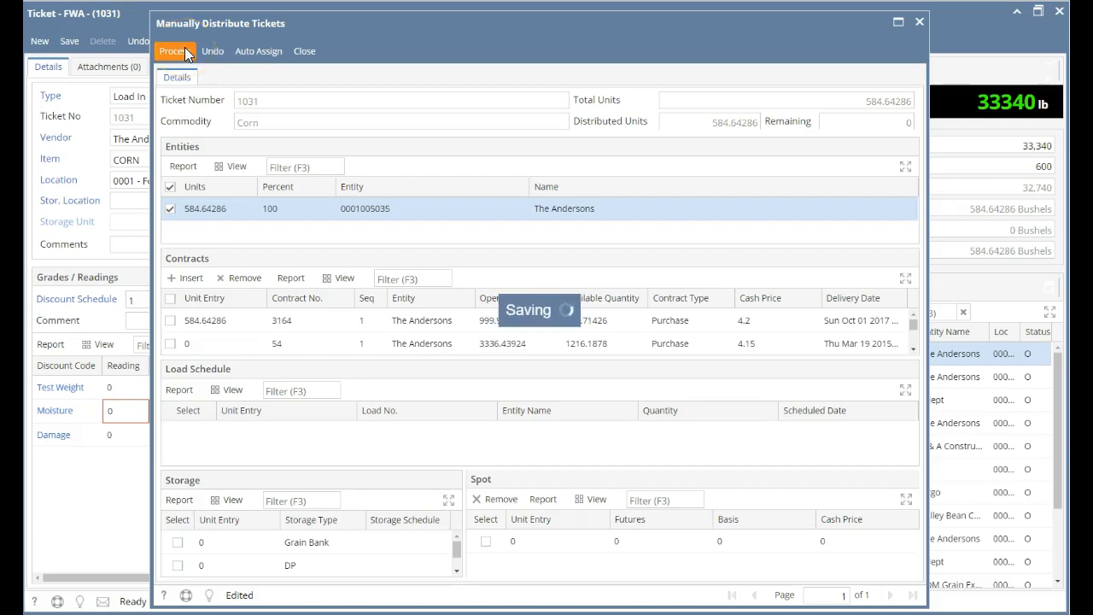
pyautogui.click(188, 109)
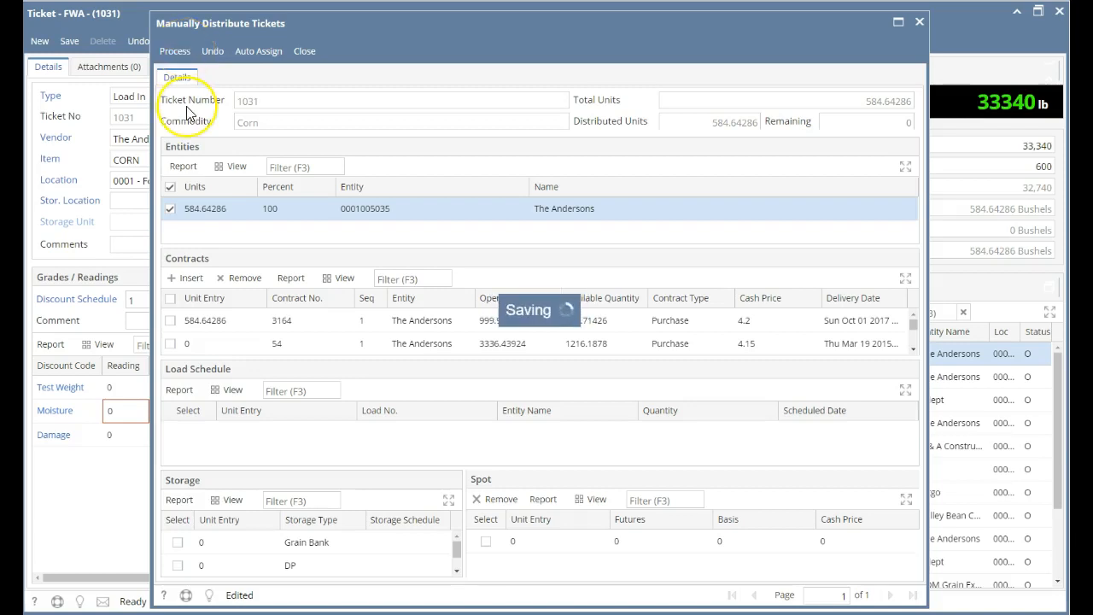
pyautogui.click(197, 116)
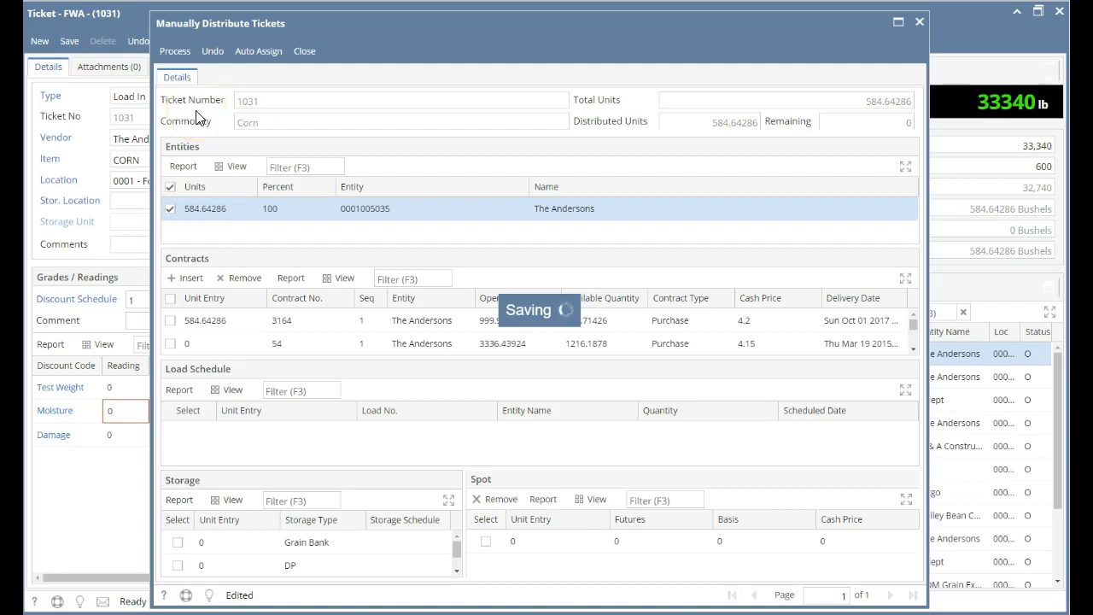
pyautogui.click(264, 85)
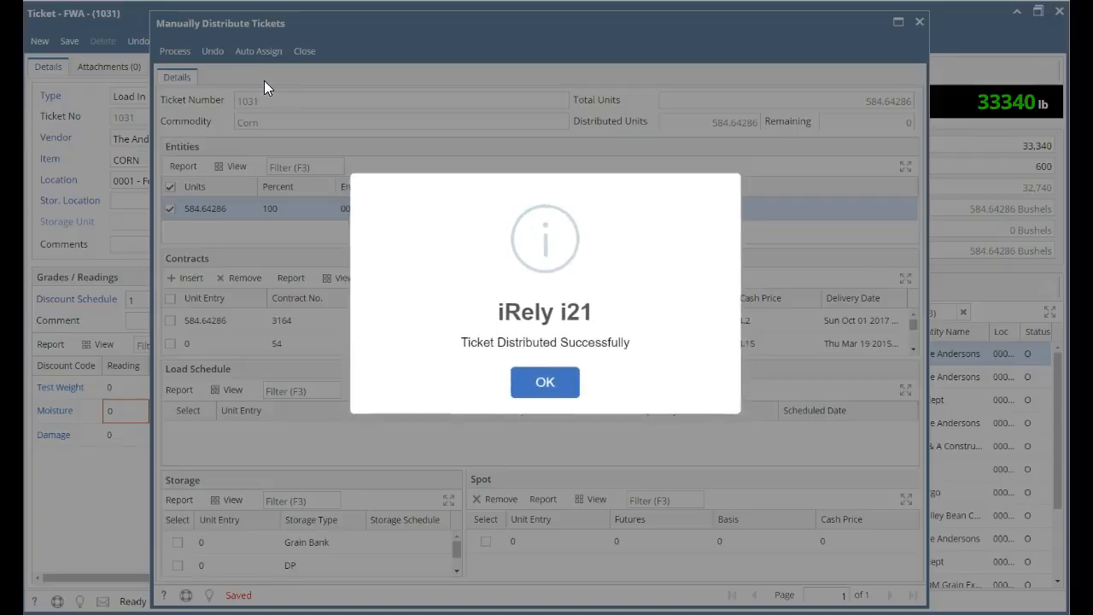
pyautogui.click(540, 381)
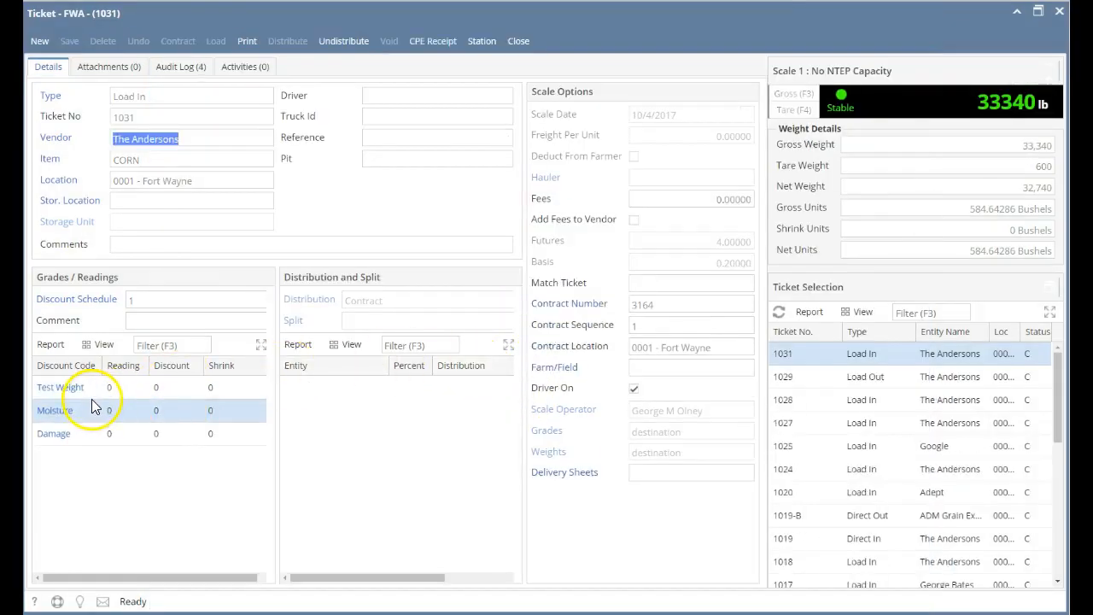
# Examine the ticket's Corn Discount schedule and the incremental and extended tables of its Test Weight discount code
pyautogui.click(92, 299)
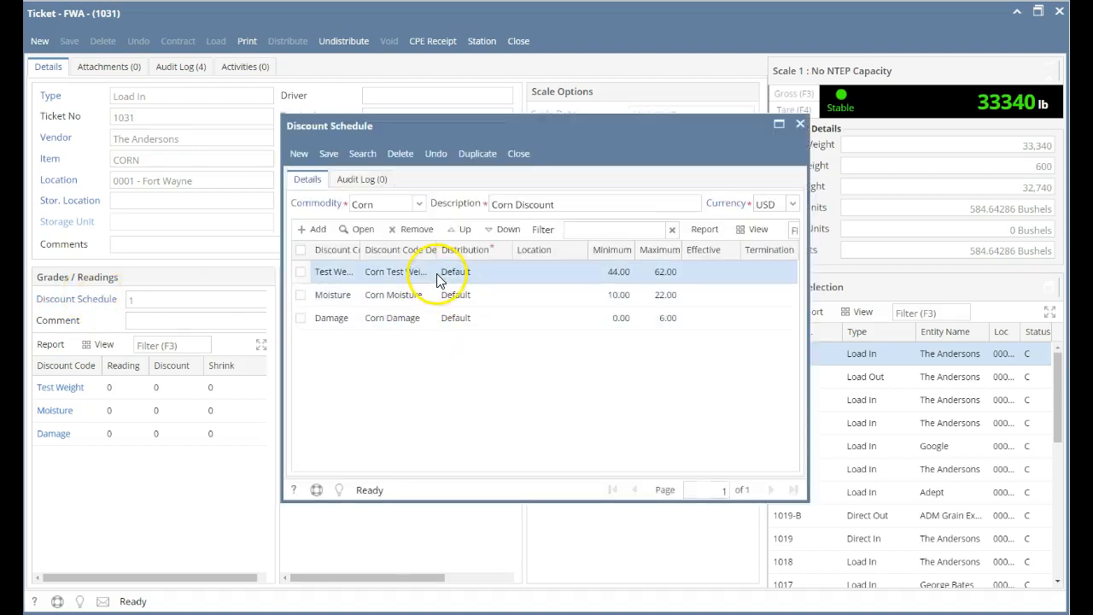
pyautogui.doubleClick(439, 280)
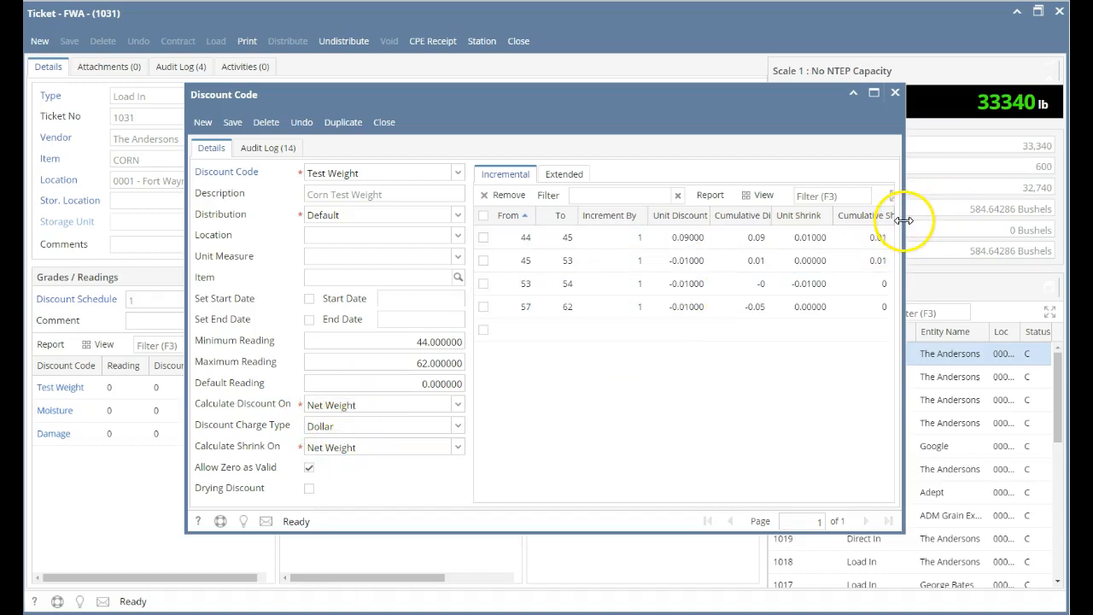
pyautogui.moveTo(901, 219); pyautogui.dragTo(998, 200)
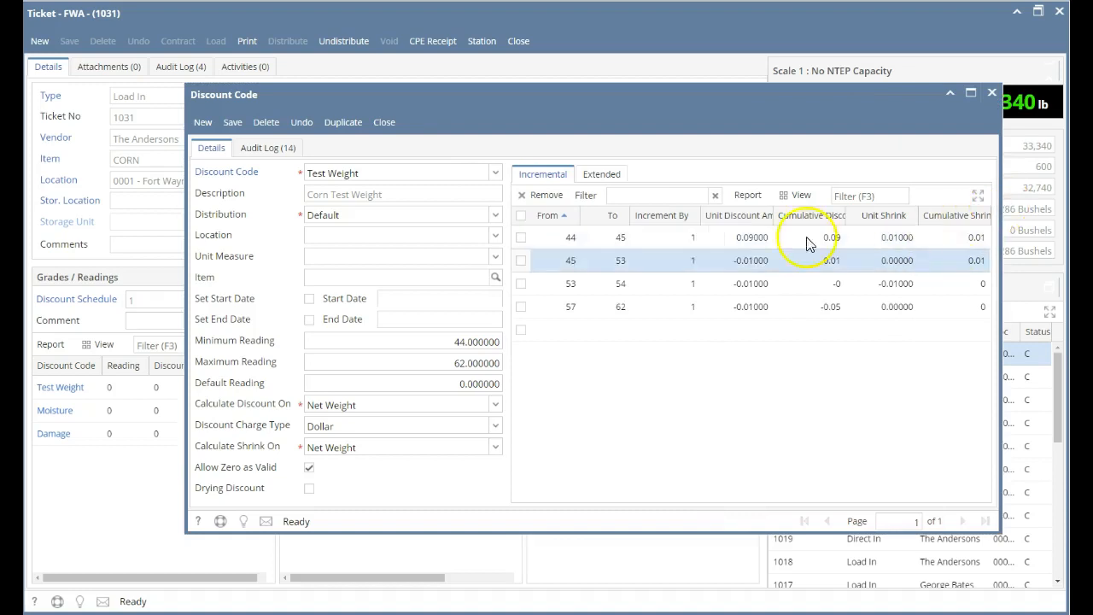
pyautogui.click(600, 175)
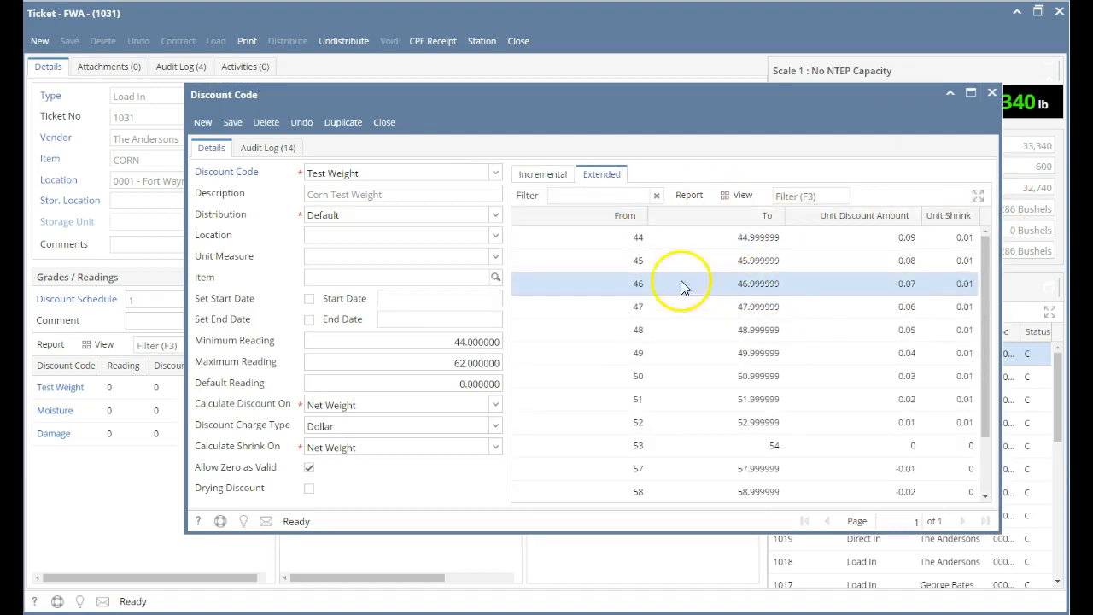
pyautogui.click(540, 174)
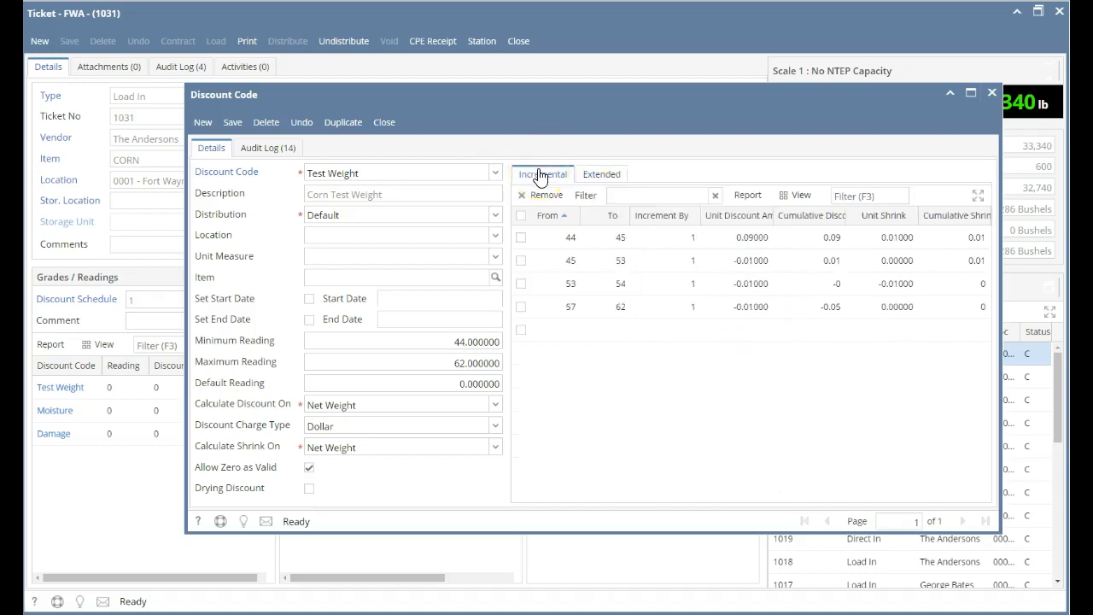
pyautogui.click(567, 256)
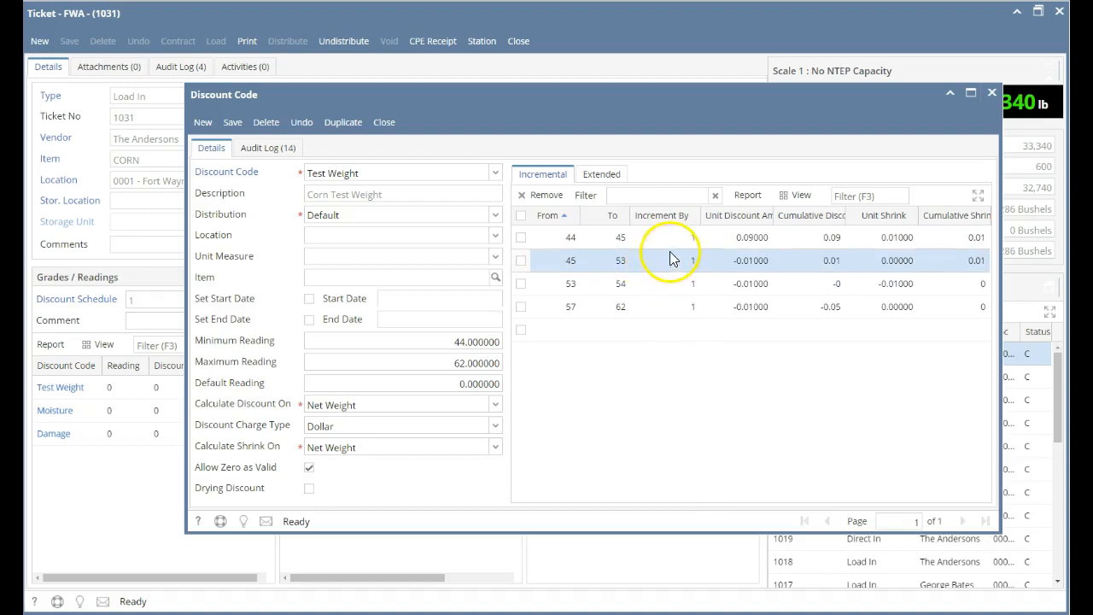
pyautogui.click(831, 239)
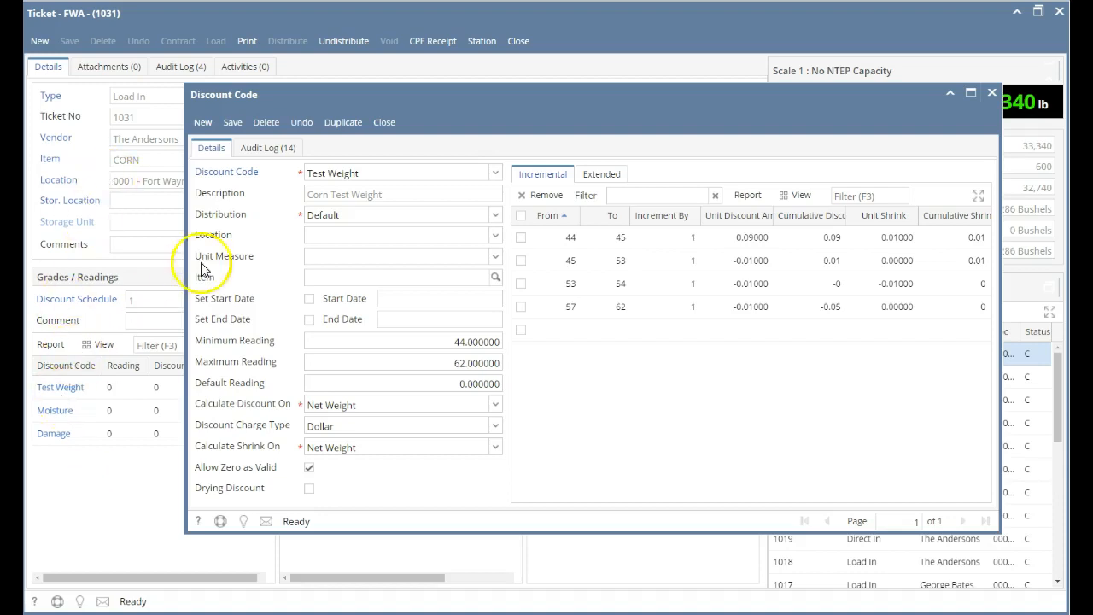
pyautogui.click(386, 125)
pyautogui.click(386, 125)
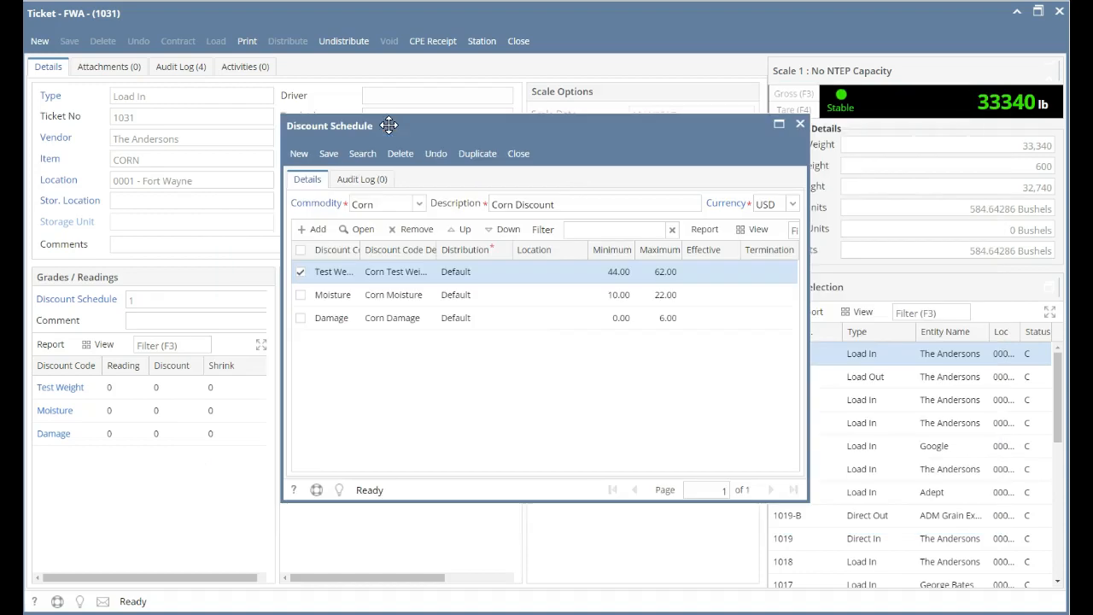
pyautogui.click(525, 149)
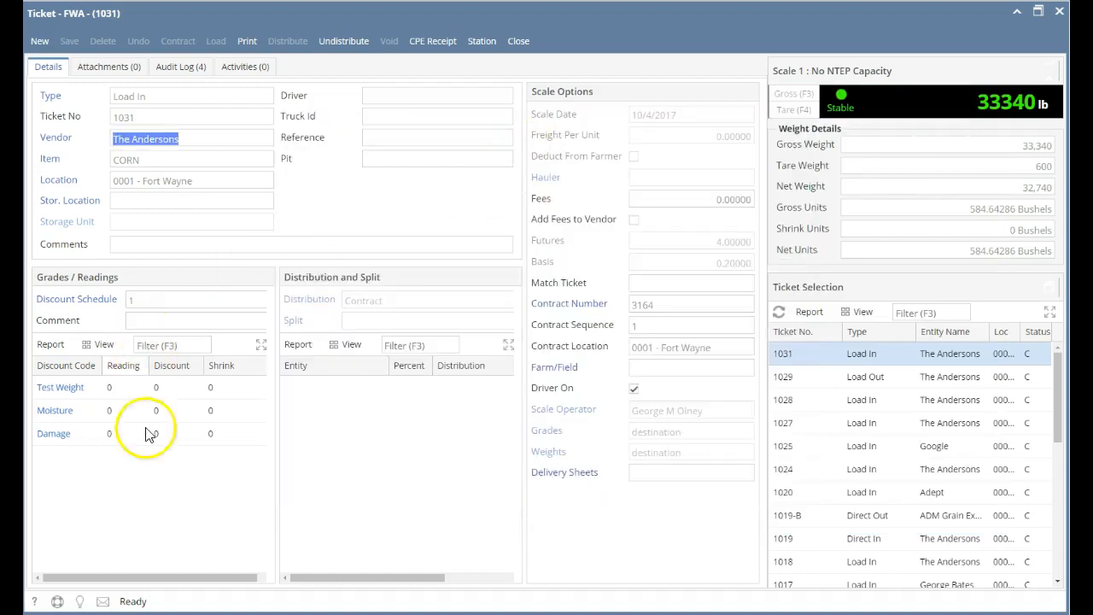
pyautogui.click(118, 395)
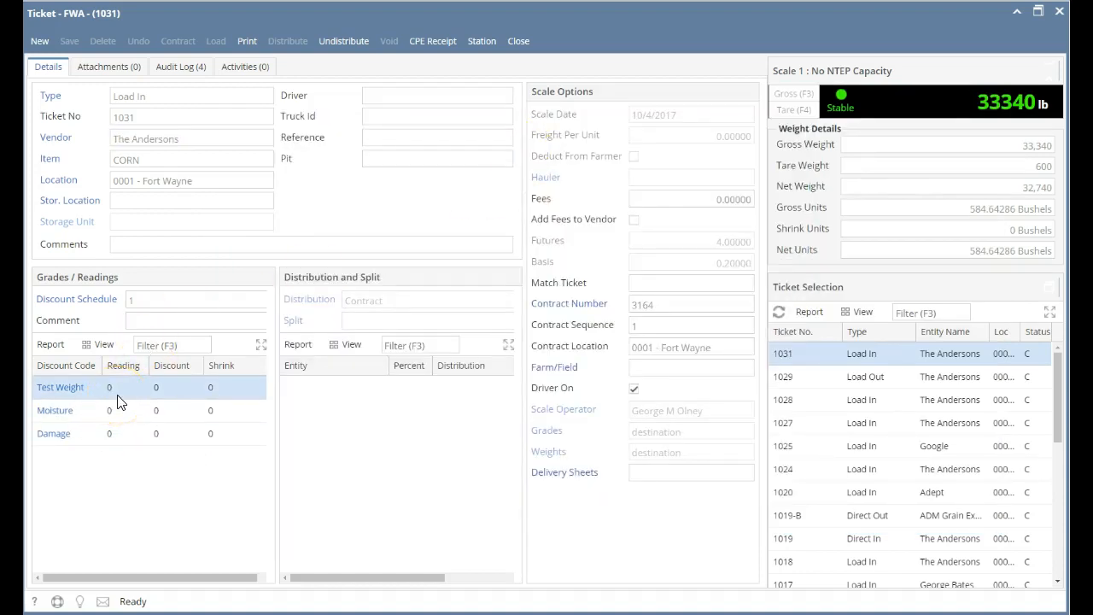
pyautogui.keyDown('ctrl'); pyautogui.click(166, 430); pyautogui.keyUp('ctrl')
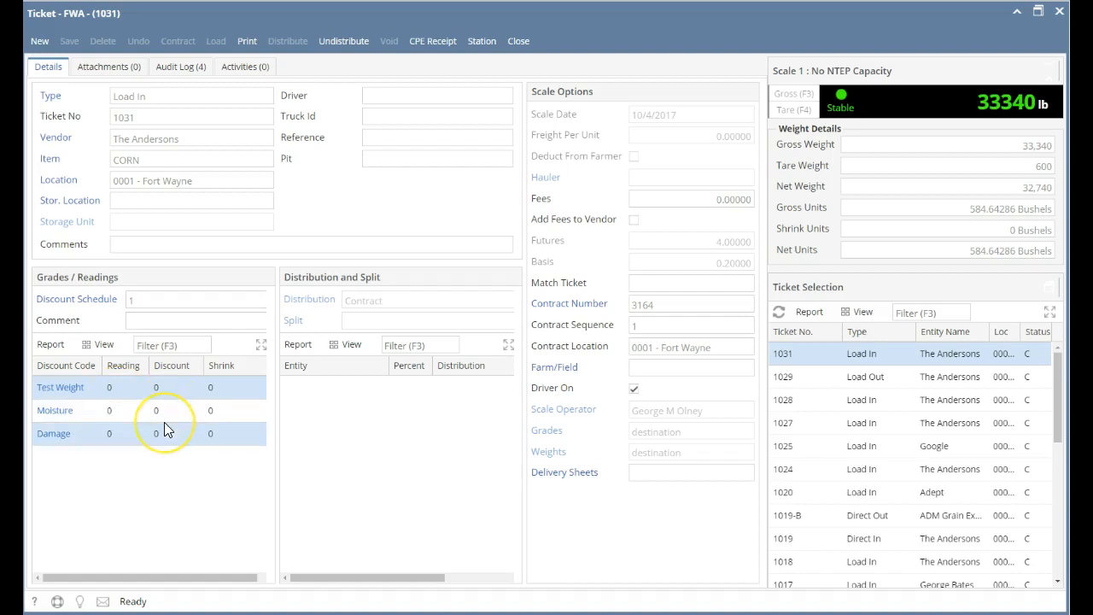
pyautogui.keyDown('ctrl'); pyautogui.click(165, 425); pyautogui.keyUp('ctrl')
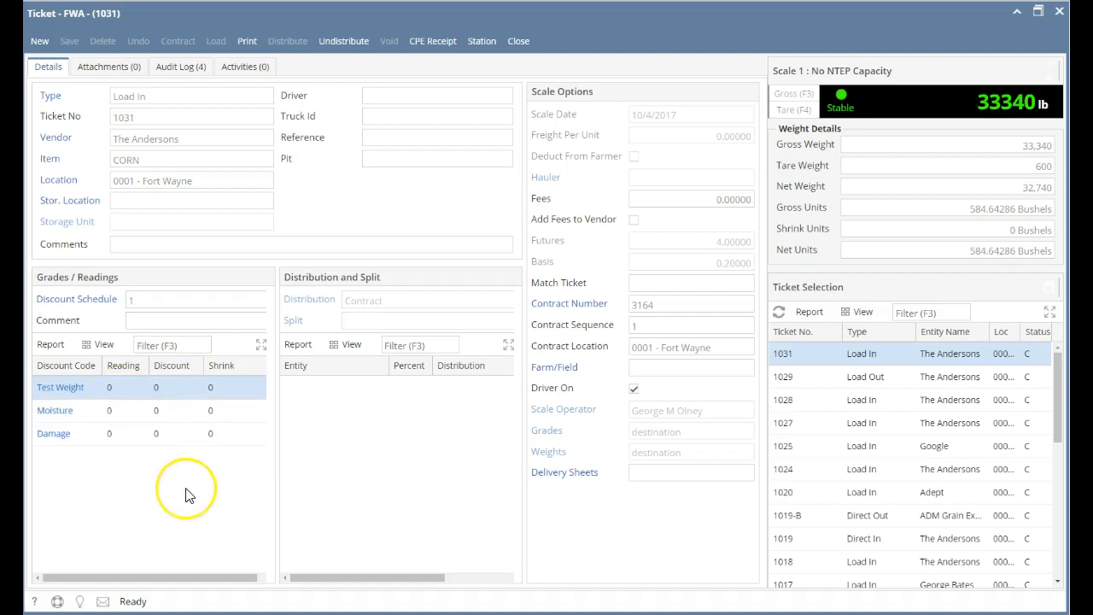